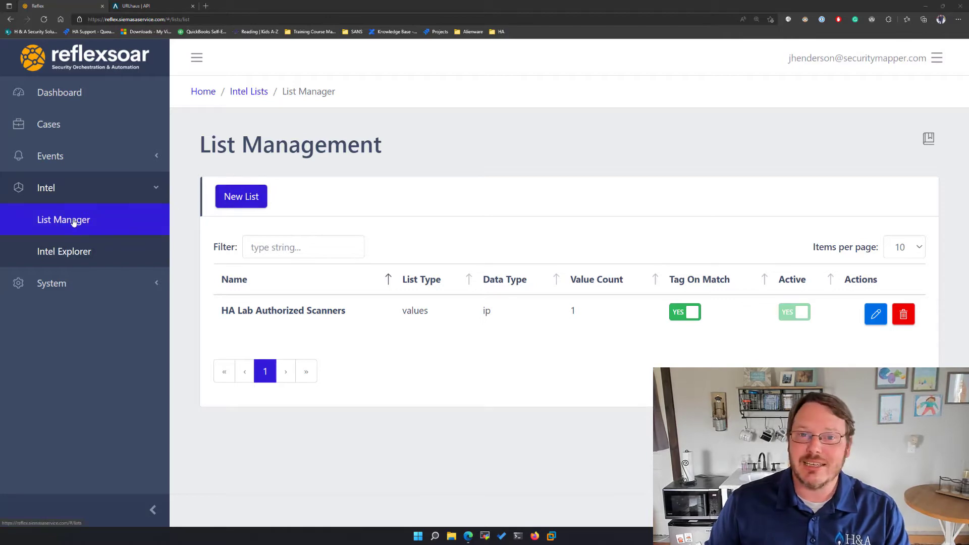
# - Start a new intel list with a personal test list name, list type values and data type domain
pyautogui.click(248, 201)
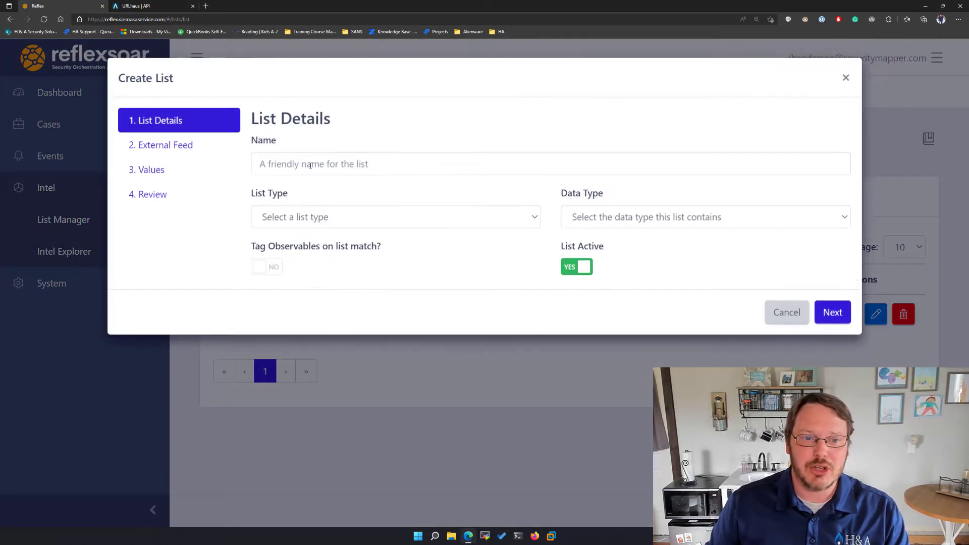
pyautogui.click(339, 173)
pyautogui.write('Justin')
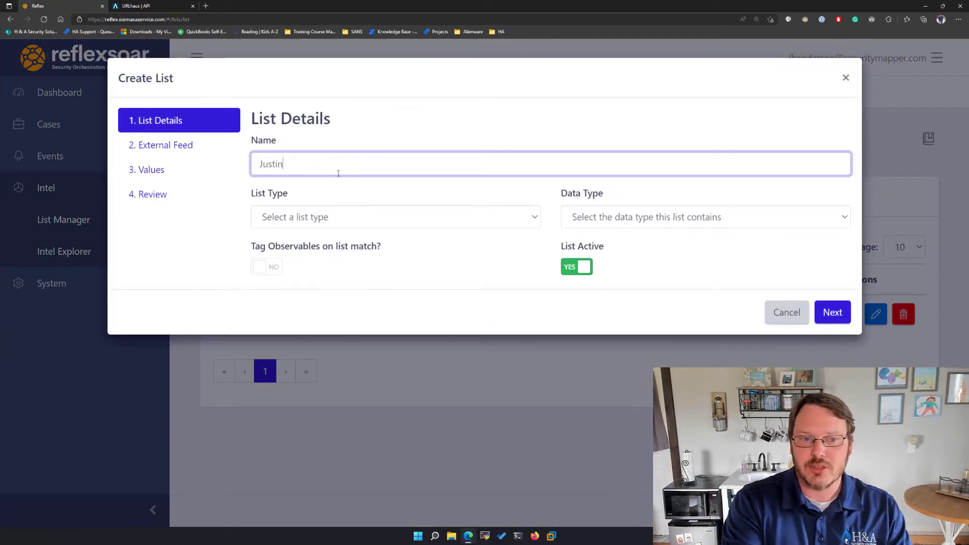
pyautogui.write("'s Test List")
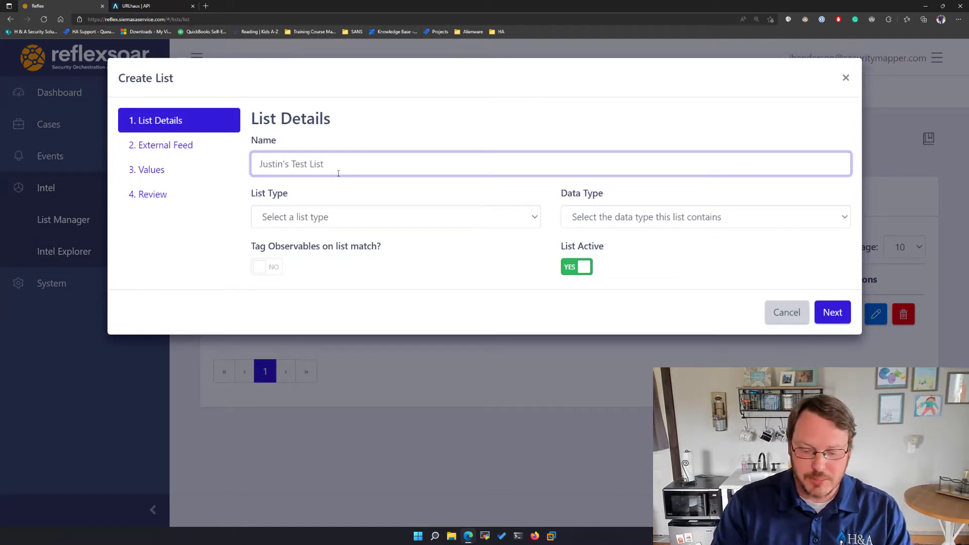
pyautogui.click(405, 220)
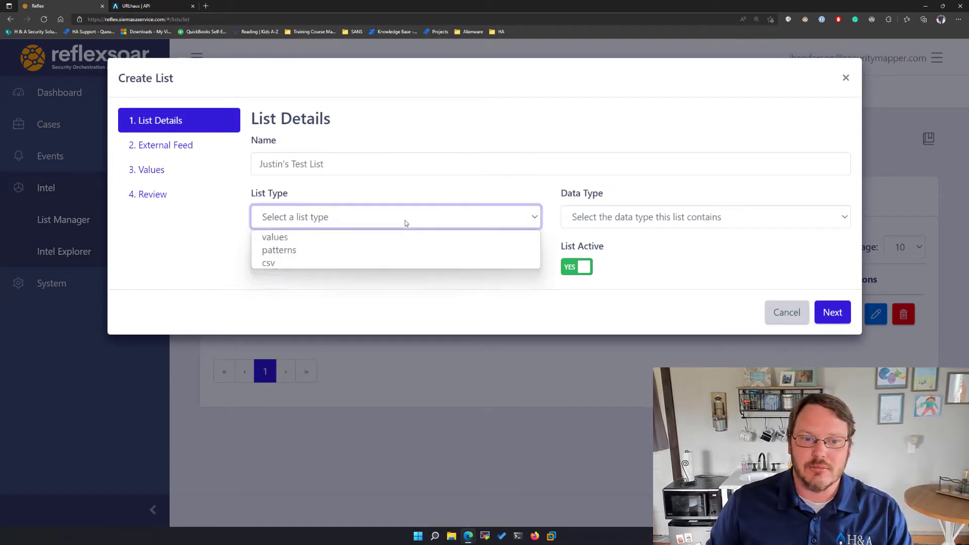
pyautogui.click(325, 237)
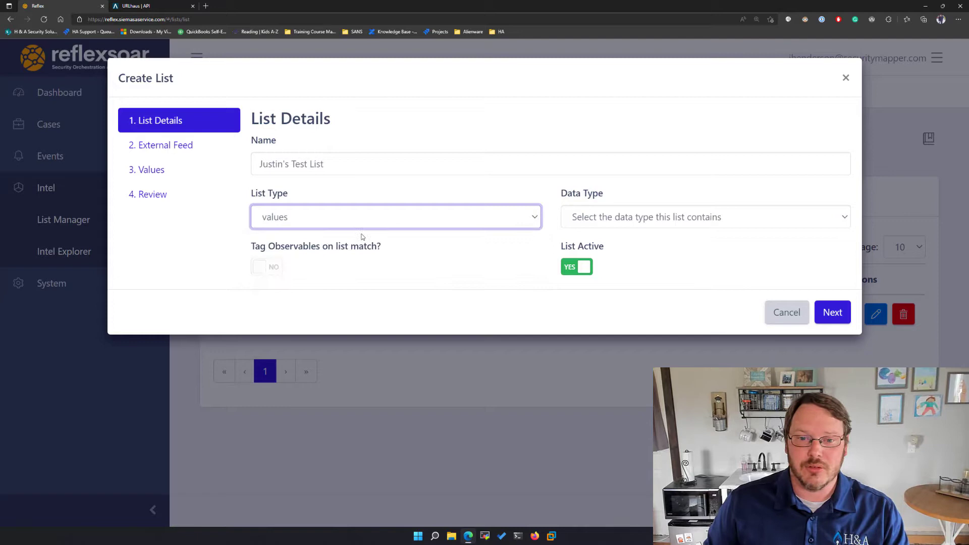
pyautogui.click(671, 216)
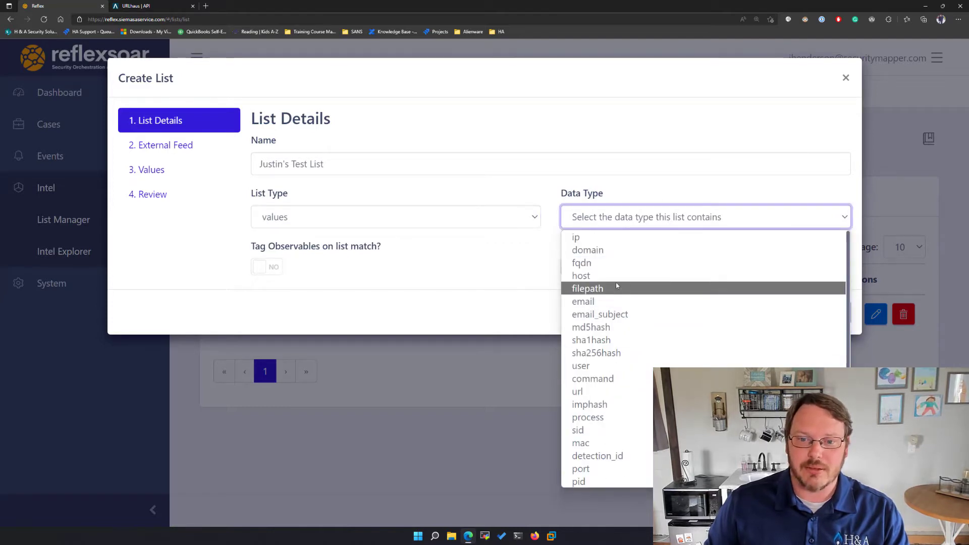
pyautogui.click(607, 251)
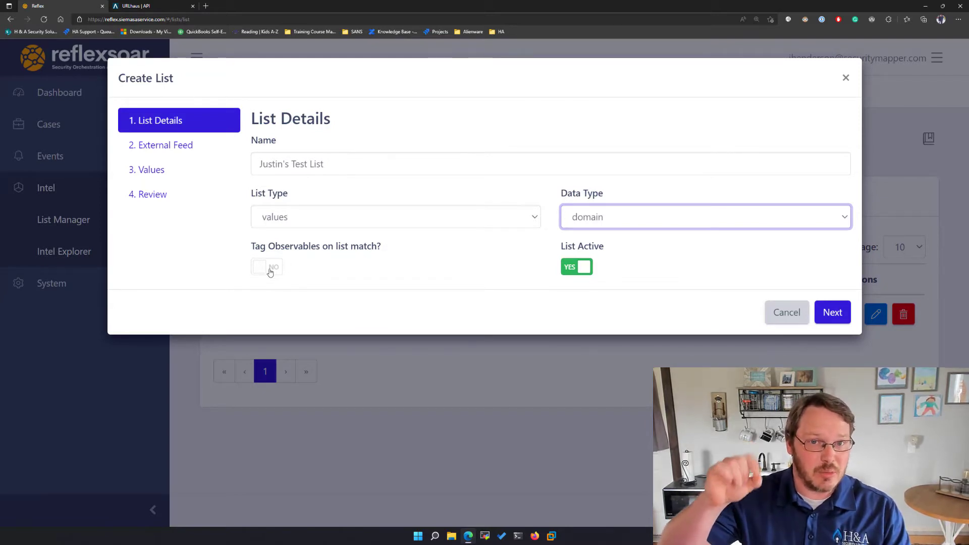
pyautogui.moveTo(333, 164); pyautogui.dragTo(258, 164)
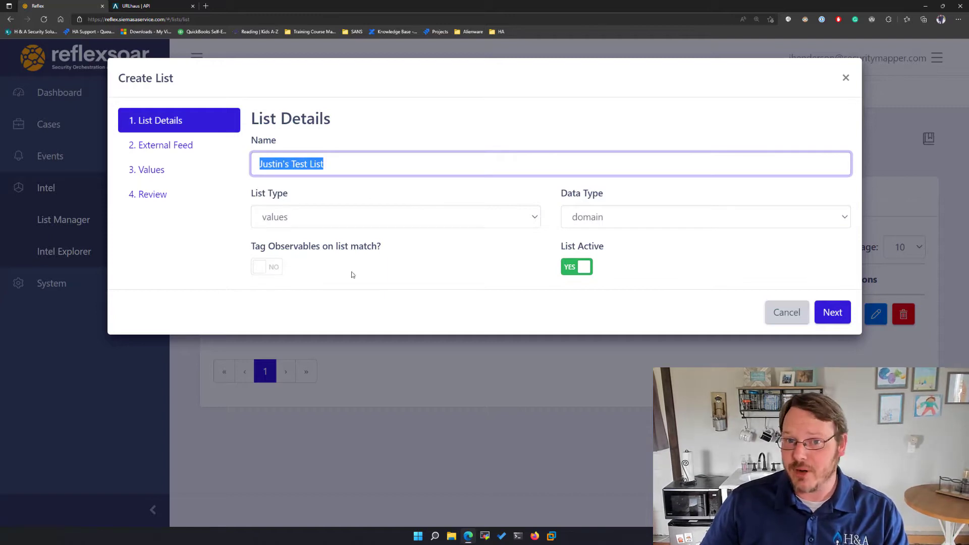
pyautogui.click(832, 312)
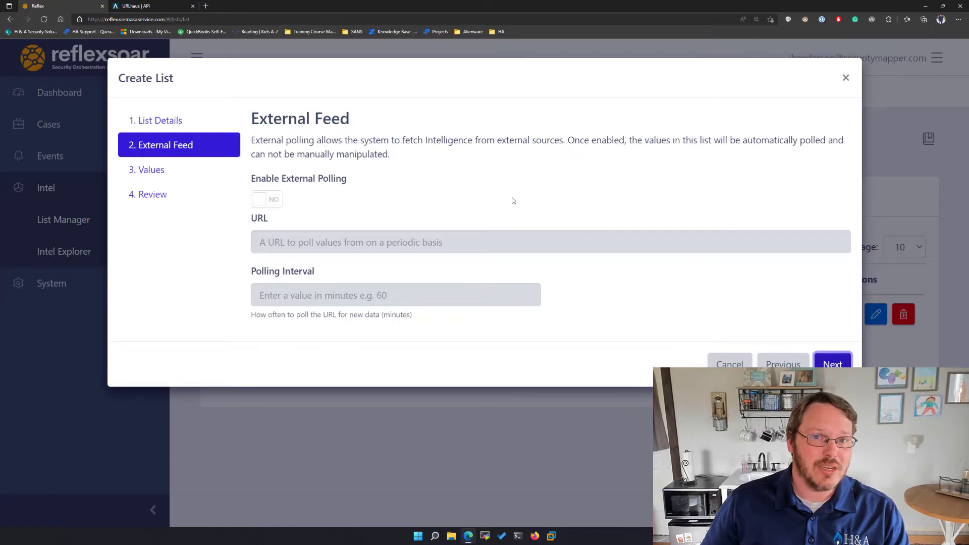
# - Leave external polling off, enter evil.com and evil.tk as the list values, and create the list
pyautogui.click(833, 365)
pyautogui.click(397, 225)
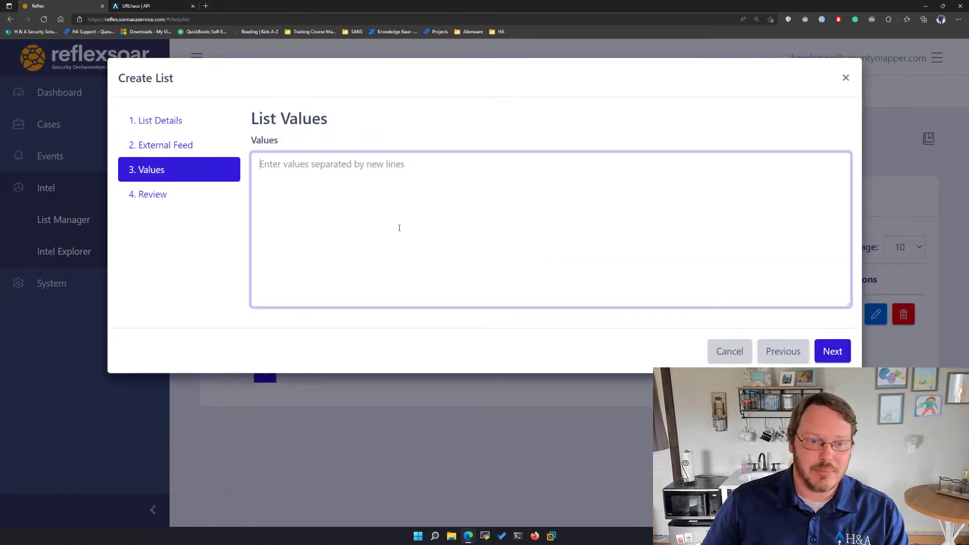
pyautogui.write('evil.')
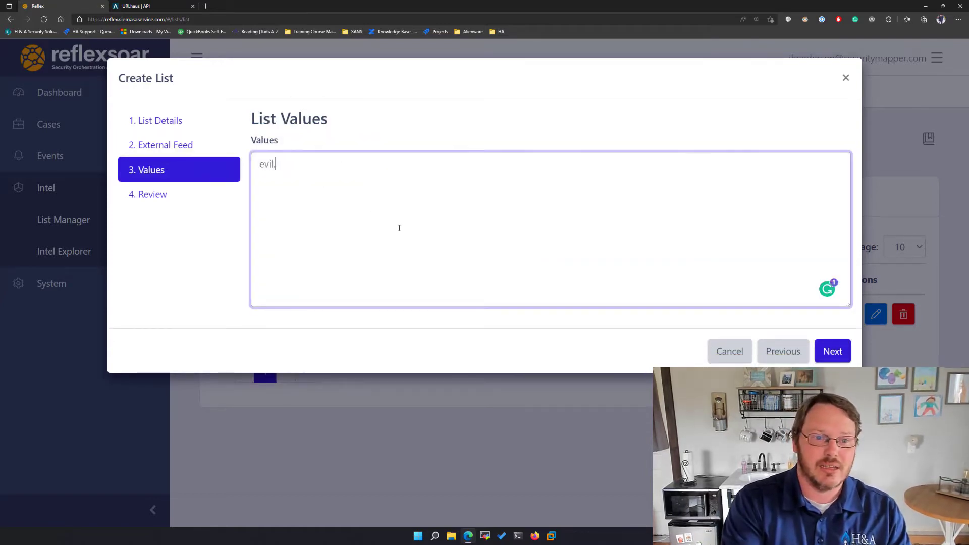
pyautogui.write('com evil.tk')
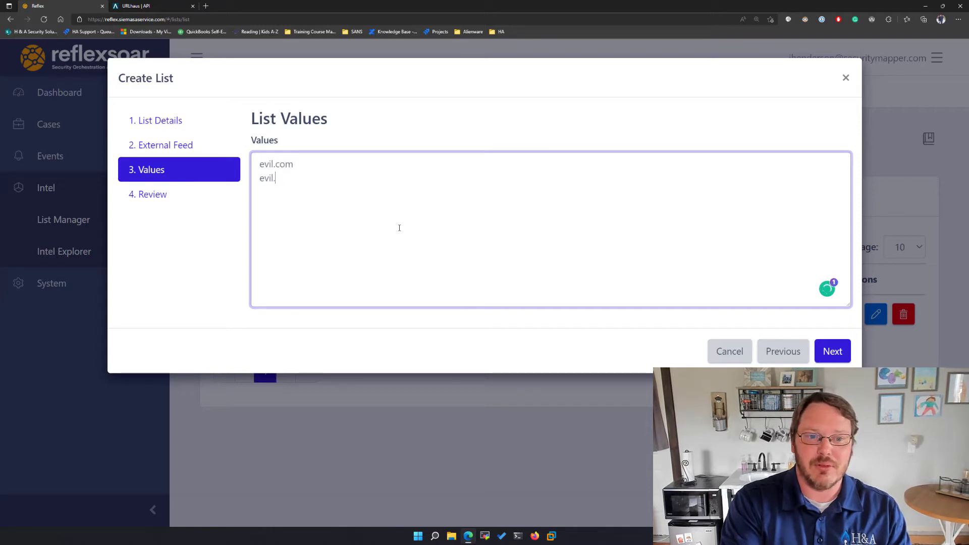
pyautogui.click(836, 353)
pyautogui.click(831, 247)
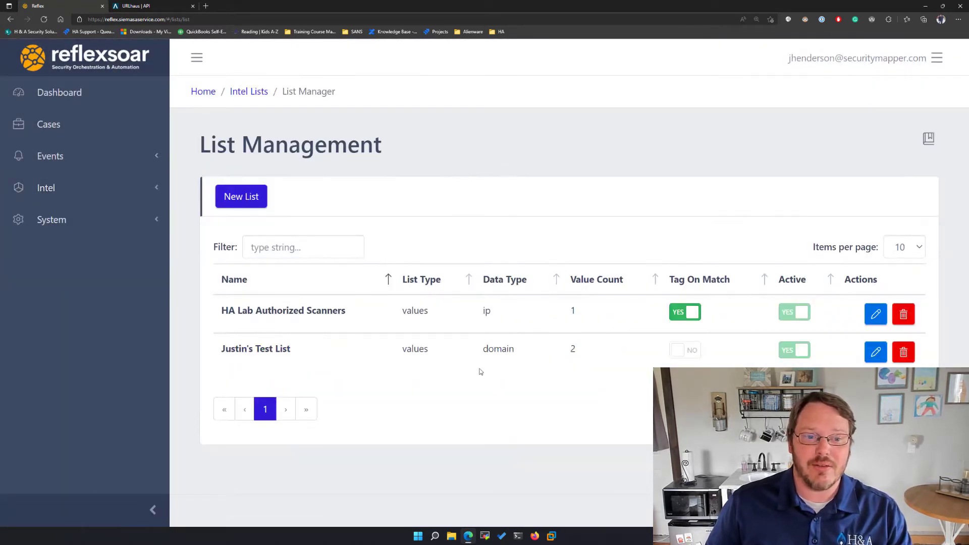
# - Check the new test list's entry and its stored values, and close it without changes
pyautogui.moveTo(299, 358); pyautogui.dragTo(215, 358)
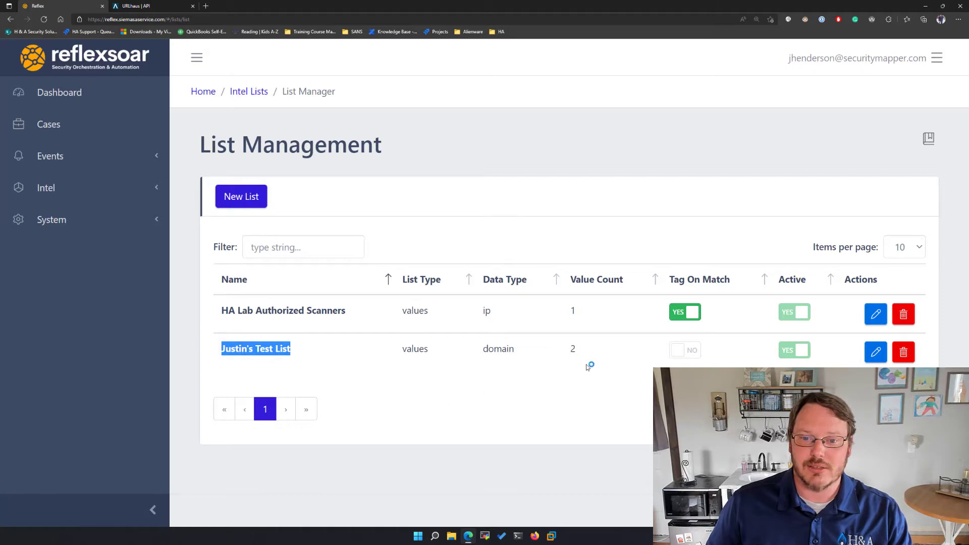
pyautogui.doubleClick(574, 350)
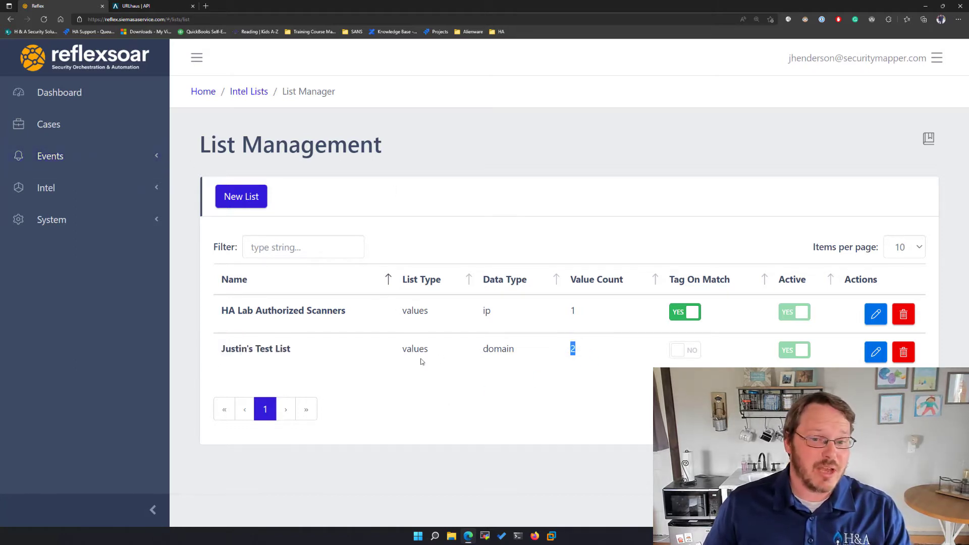
pyautogui.click(876, 352)
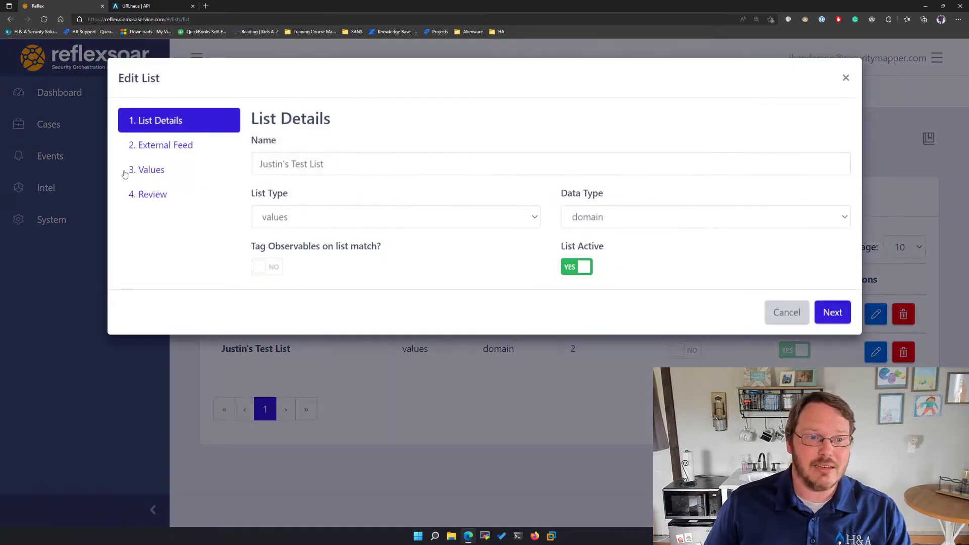
pyautogui.click(126, 171)
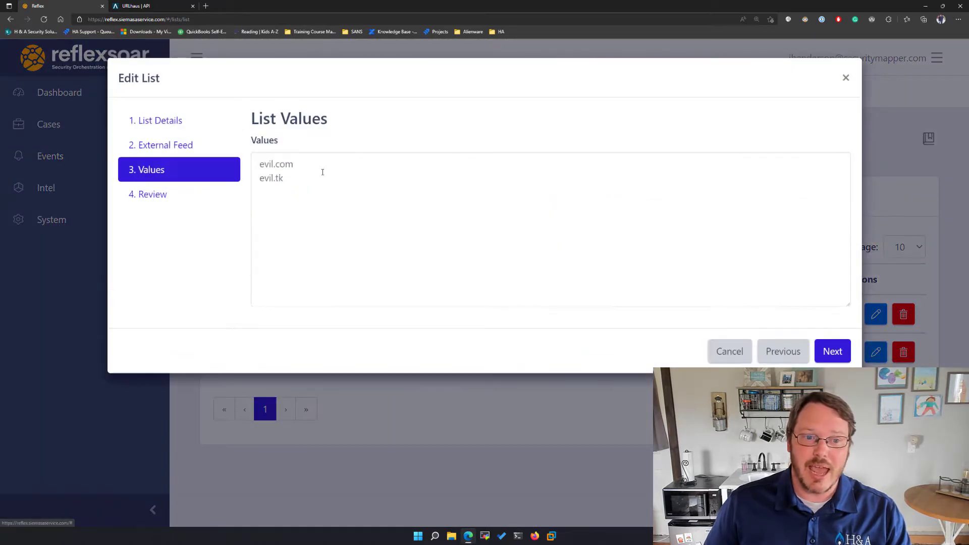
pyautogui.click(846, 77)
# - Open the event queue, view the add-to-list form for the win_susp_svchost_no_cli event's command observable, and dismiss it
pyautogui.click(65, 169)
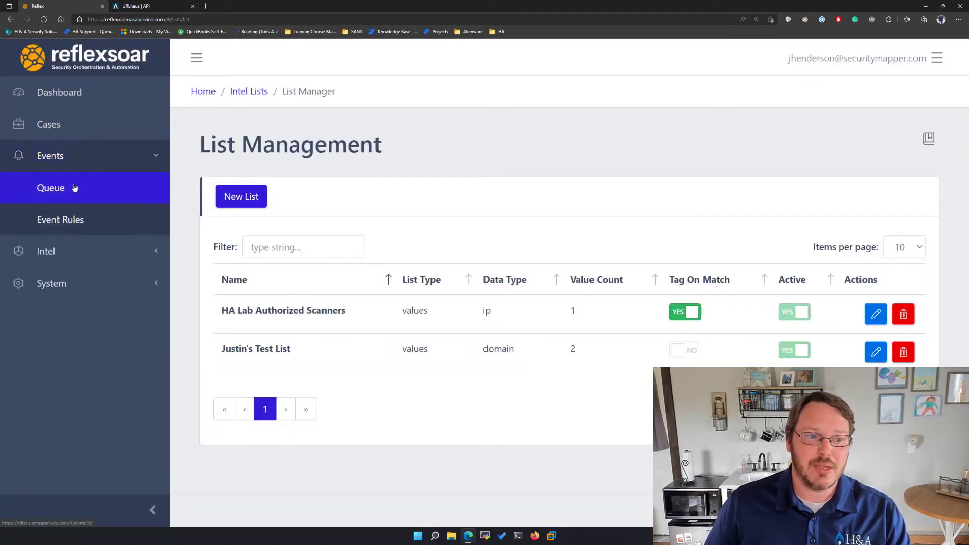
pyautogui.click(72, 188)
pyautogui.scroll(-2, 469, 369)
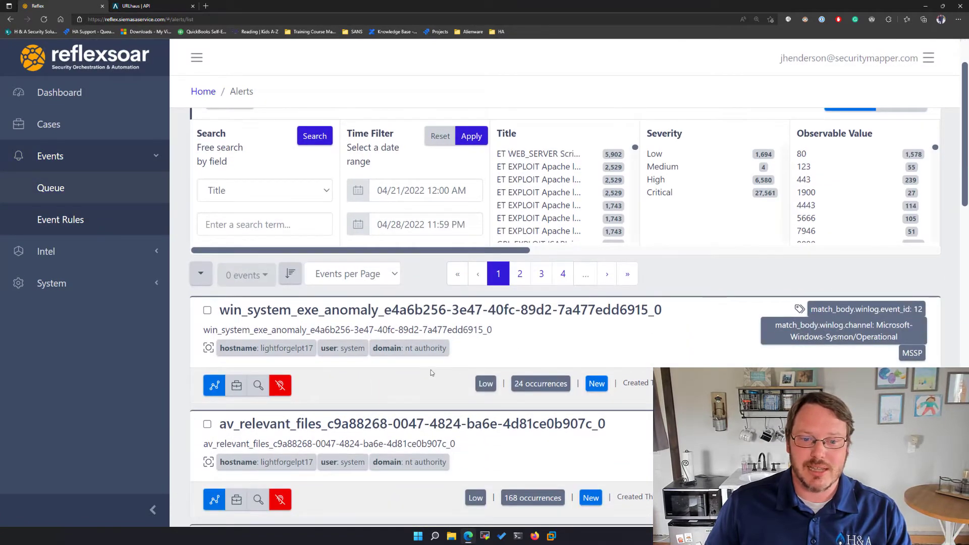
pyautogui.scroll(-4, 419, 384)
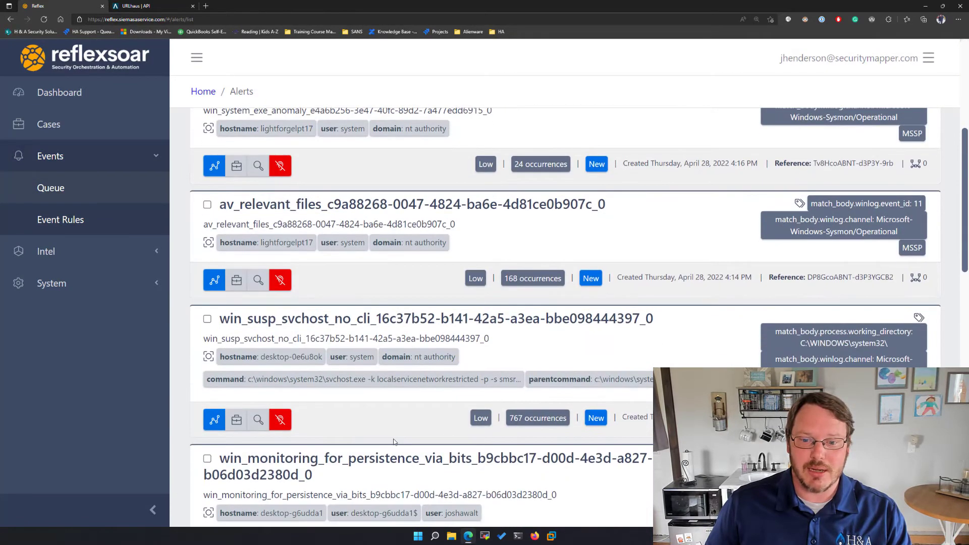
pyautogui.scroll(-1, 394, 442)
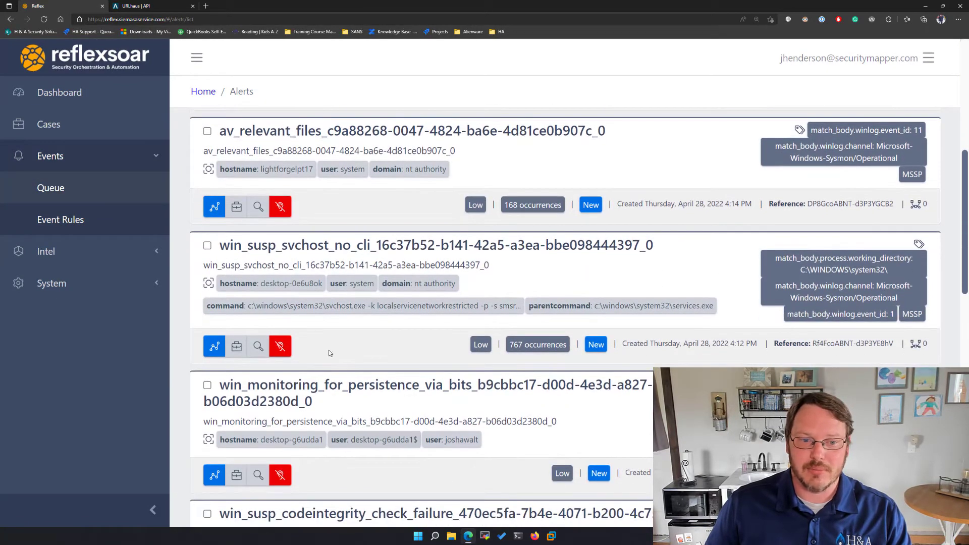
pyautogui.click(276, 307)
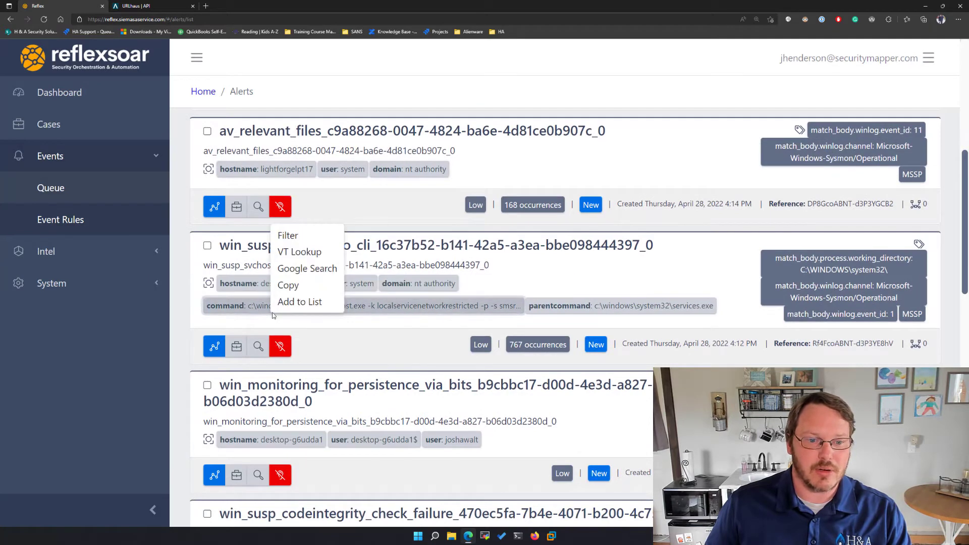
pyautogui.click(309, 303)
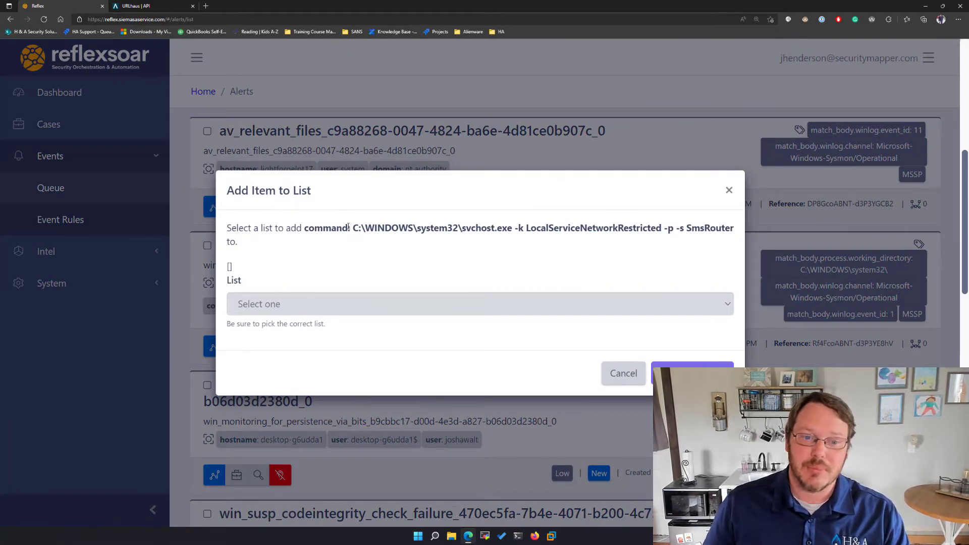
pyautogui.moveTo(353, 226); pyautogui.dragTo(735, 229)
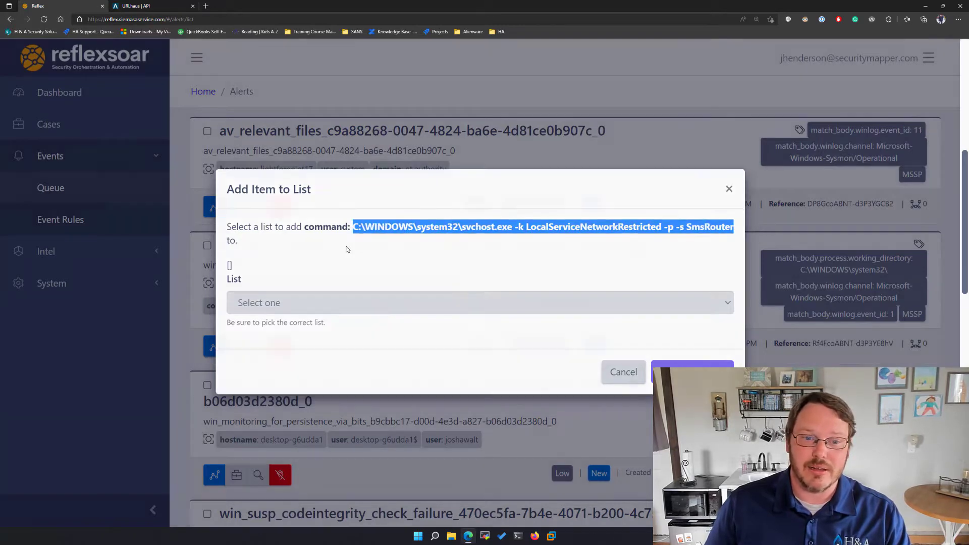
pyautogui.press('Escape')
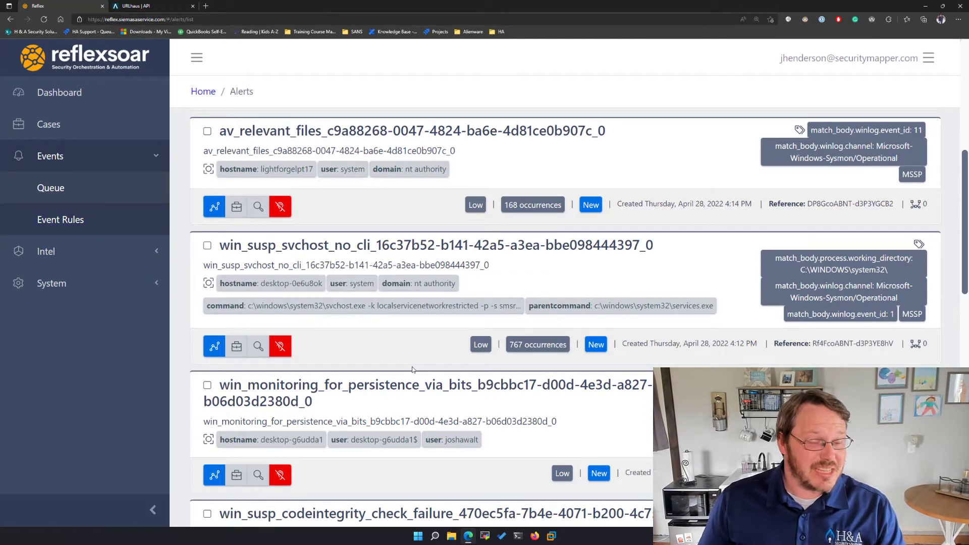
pyautogui.scroll(3, 382, 379)
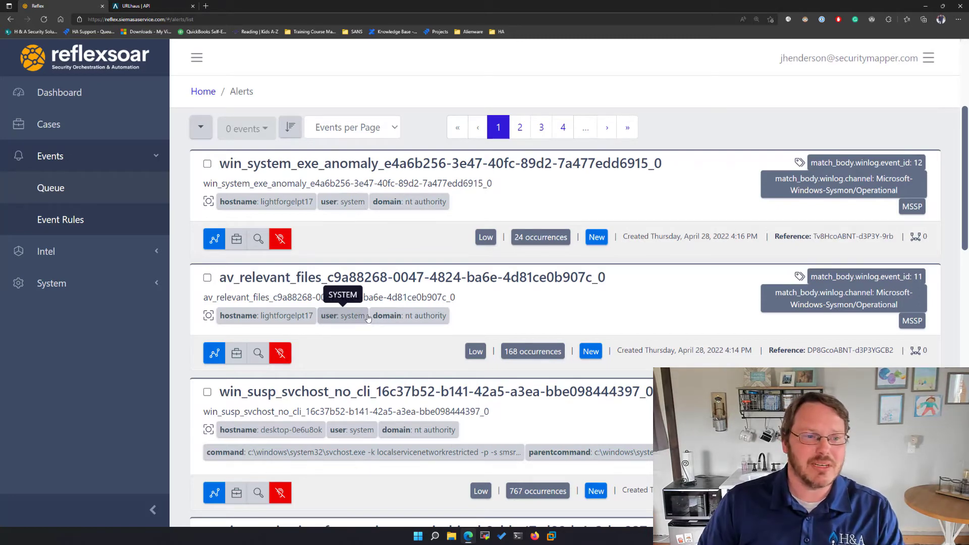
# - Return to the list manager and examine the HA Lab Authorized Scanners list entry
pyautogui.click(53, 252)
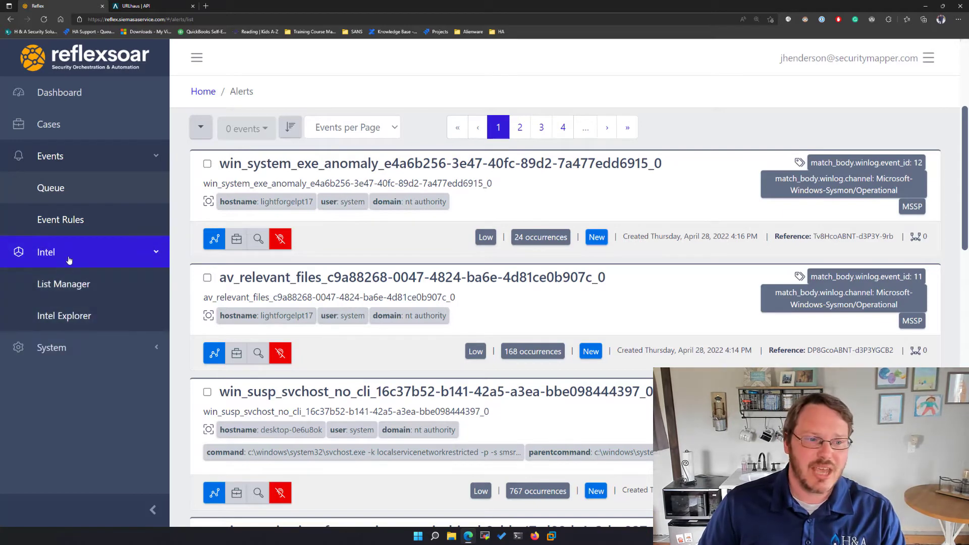
pyautogui.click(71, 294)
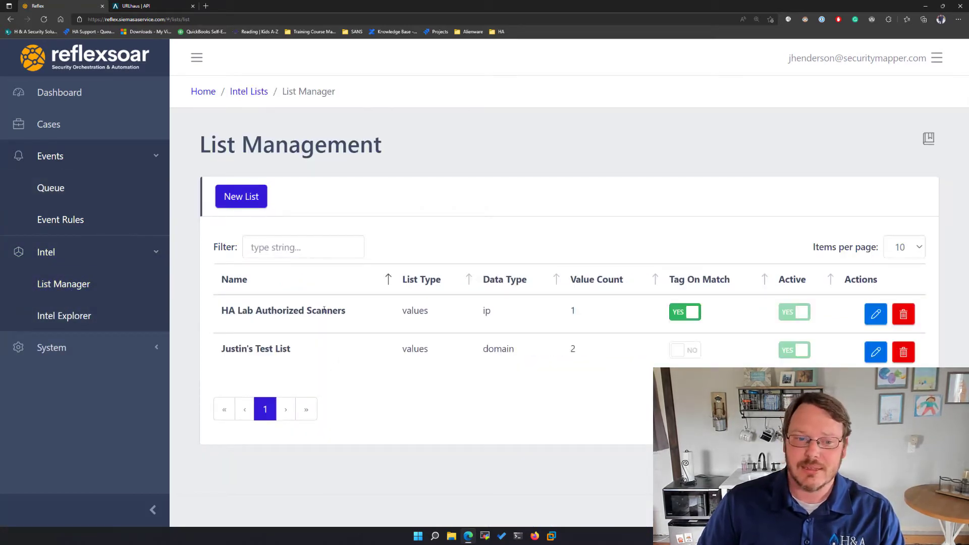
pyautogui.moveTo(353, 316); pyautogui.dragTo(221, 311)
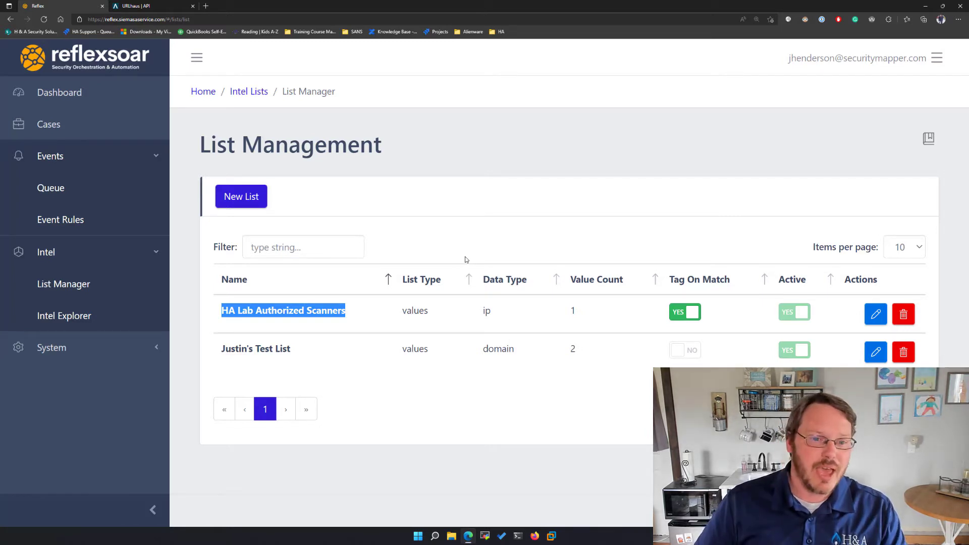
pyautogui.click(469, 241)
# - Start a new intel list and name it Malicious URLs
pyautogui.click(240, 197)
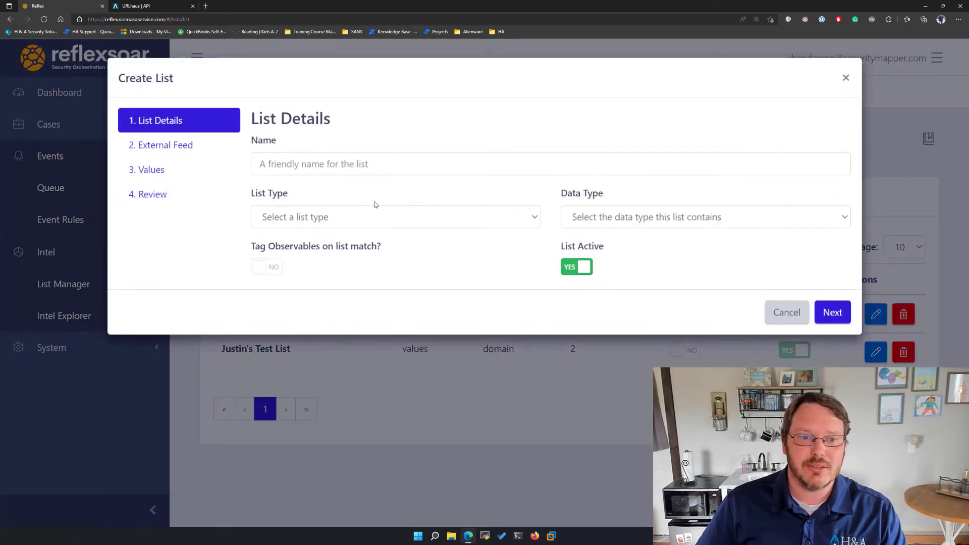
pyautogui.click(310, 165)
pyautogui.write('K')
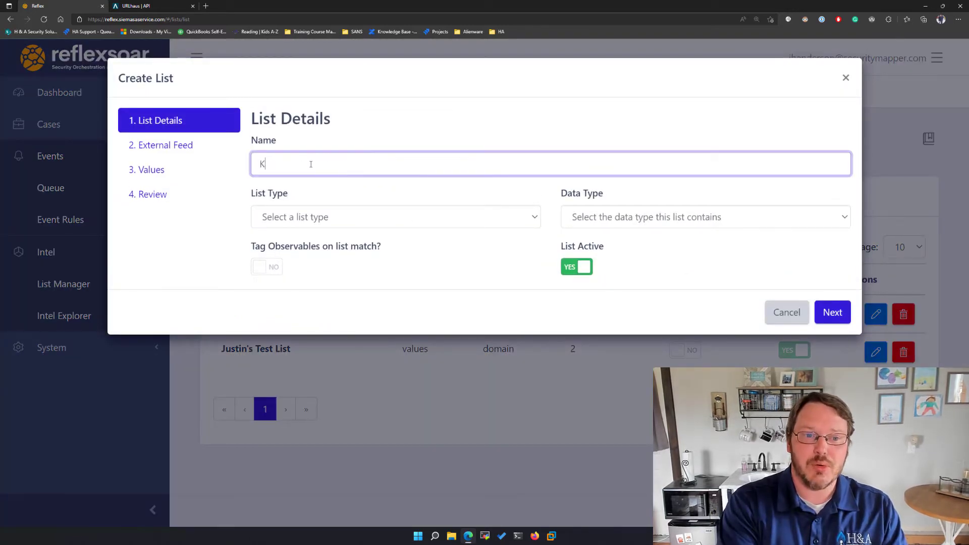
pyautogui.write('nown-bad URLs')
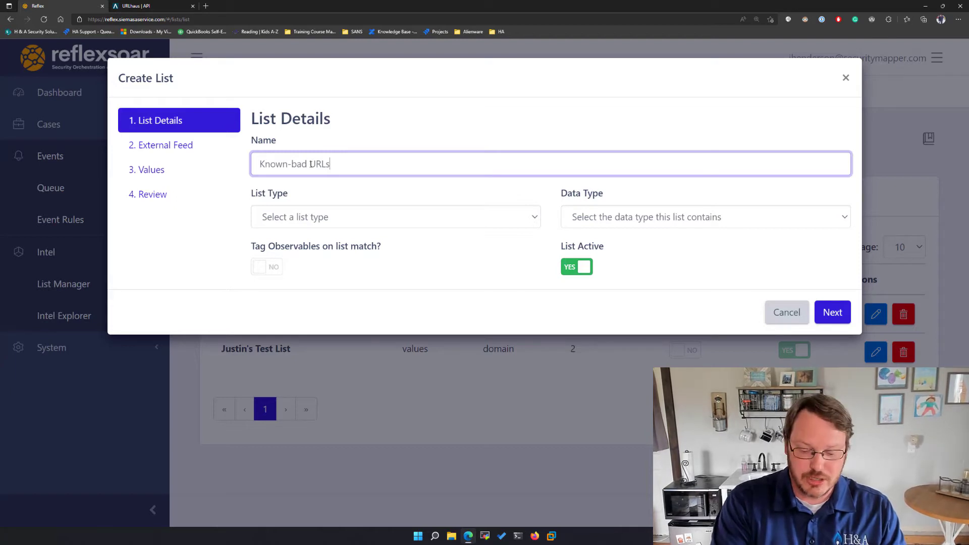
pyautogui.hotkey('ctrl', 'a')
pyautogui.write('Malicious URLs')
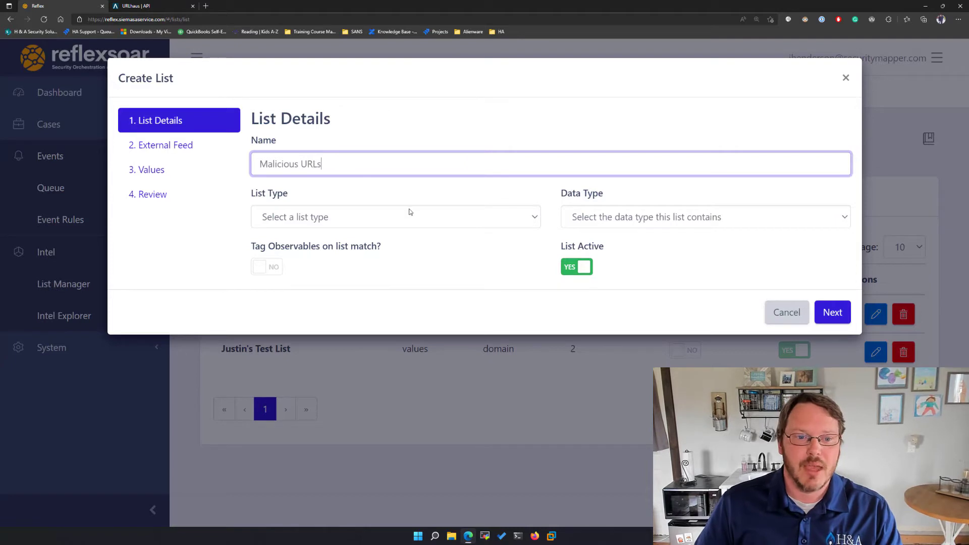
# - Set the list type to values and the data type to url, enable tagging observables on match, and continue to the external feed settings
pyautogui.click(372, 216)
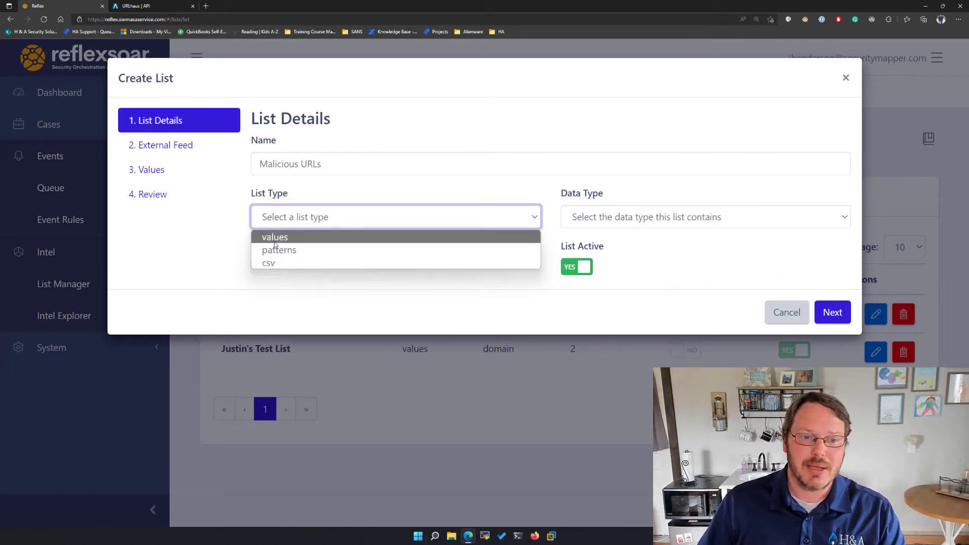
pyautogui.click(284, 243)
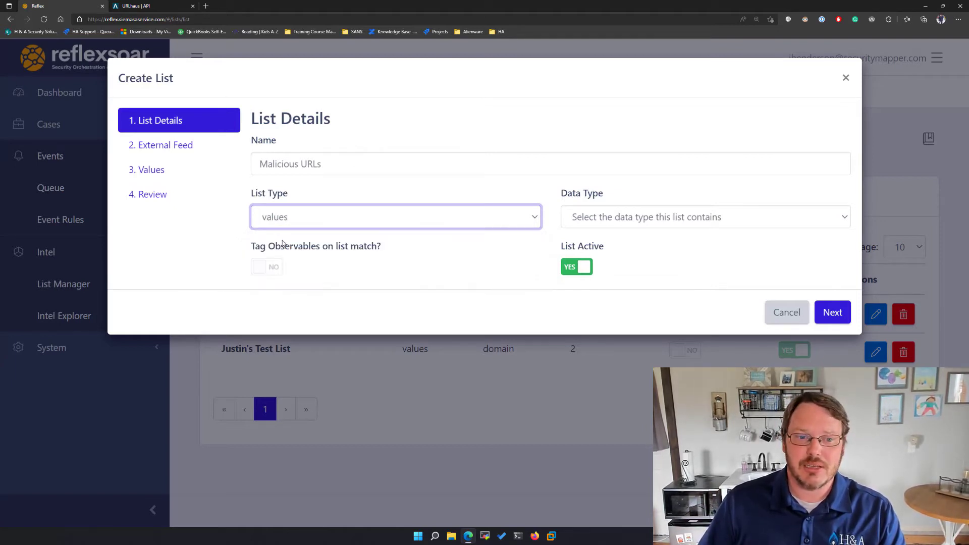
pyautogui.click(602, 218)
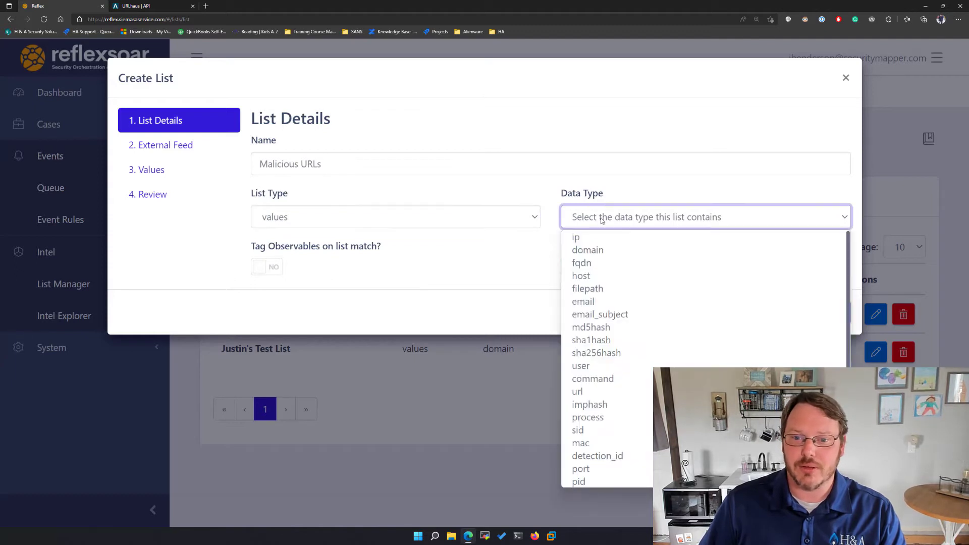
pyautogui.click(596, 392)
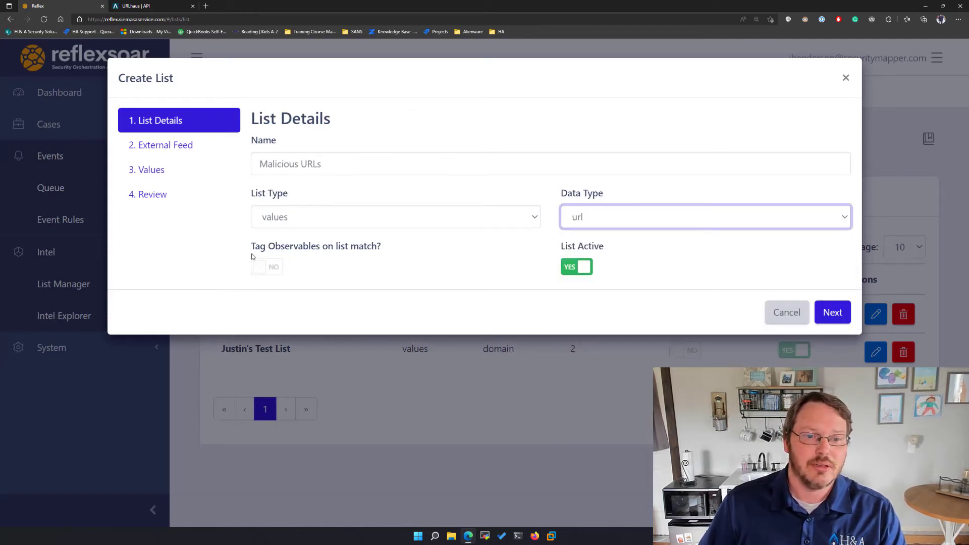
pyautogui.click(267, 269)
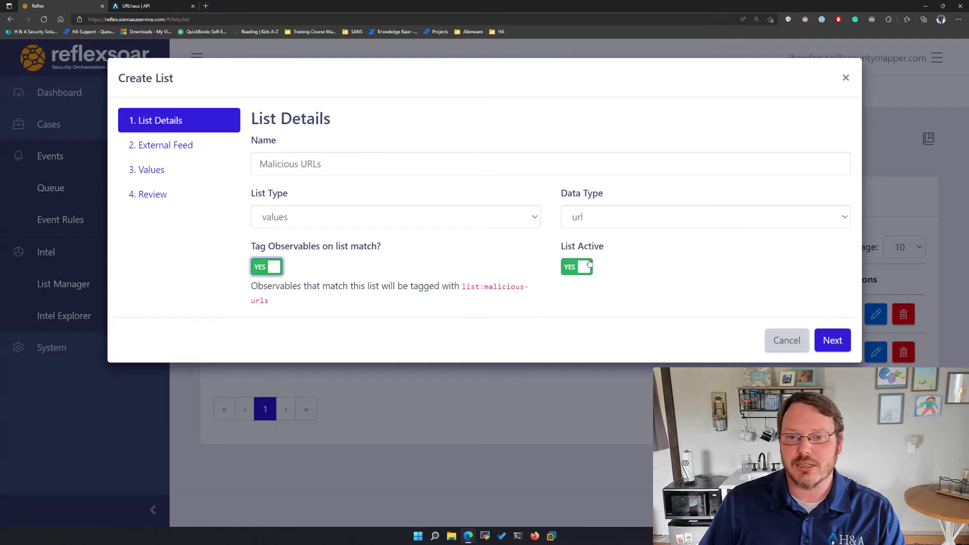
pyautogui.click(832, 340)
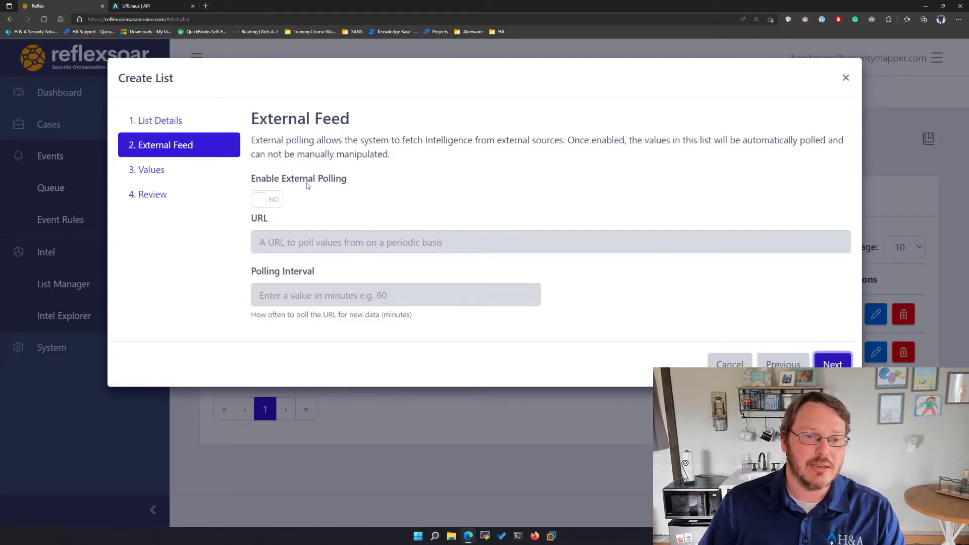
# - Enable external polling, and open URLhaus's plain-text list of online URLs in a separate browser tab to examine its entries
pyautogui.click(273, 202)
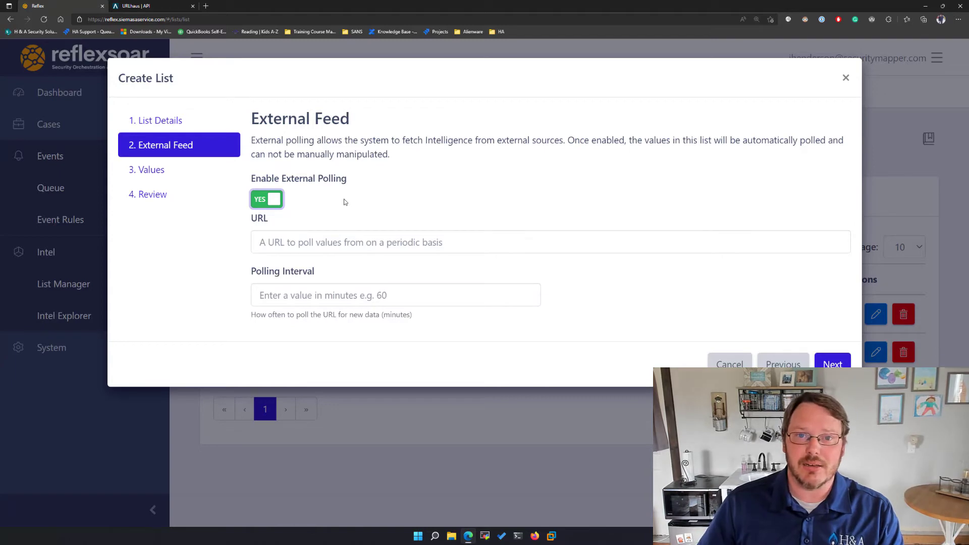
pyautogui.click(136, 5)
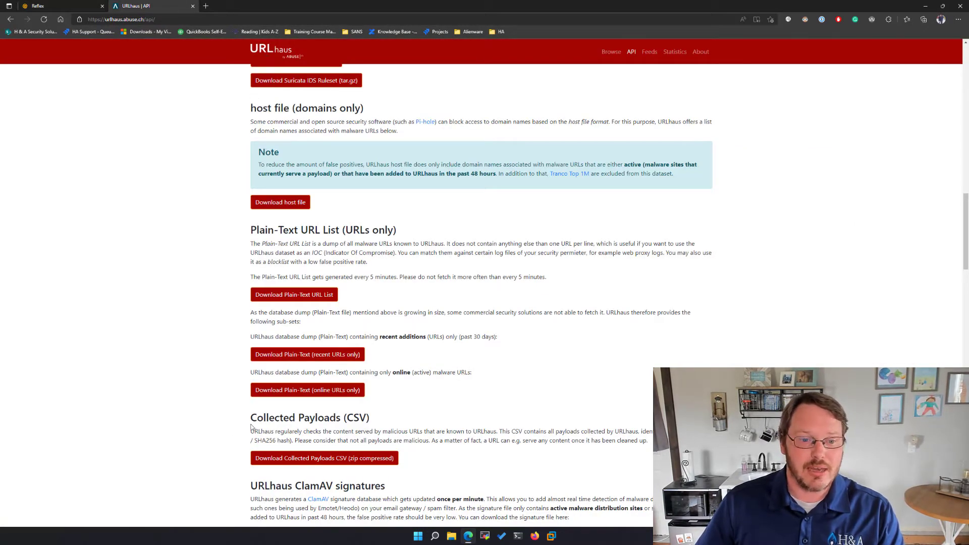
pyautogui.doubleClick(427, 373)
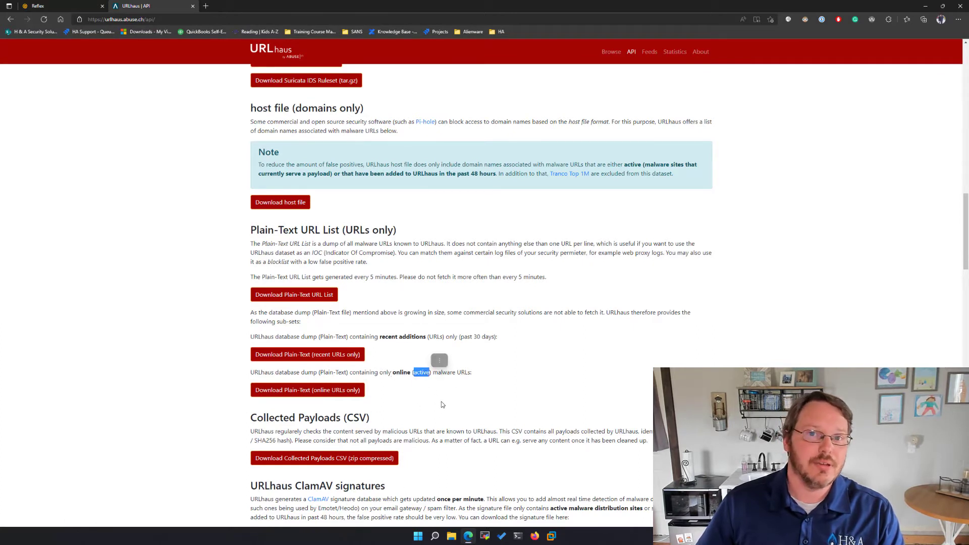
pyautogui.rightClick(323, 389)
pyautogui.click(369, 193)
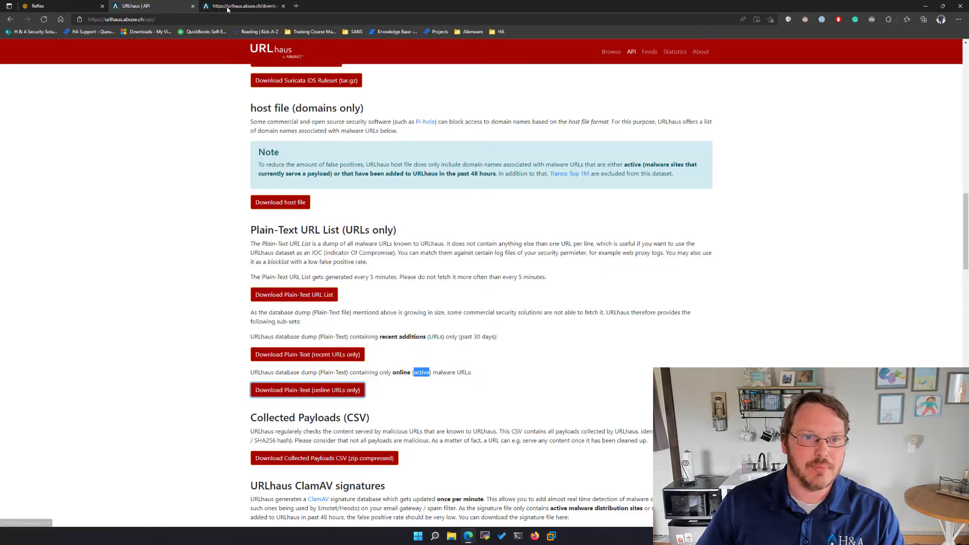
pyautogui.click(243, 5)
pyautogui.moveTo(103, 184); pyautogui.dragTo(4, 185)
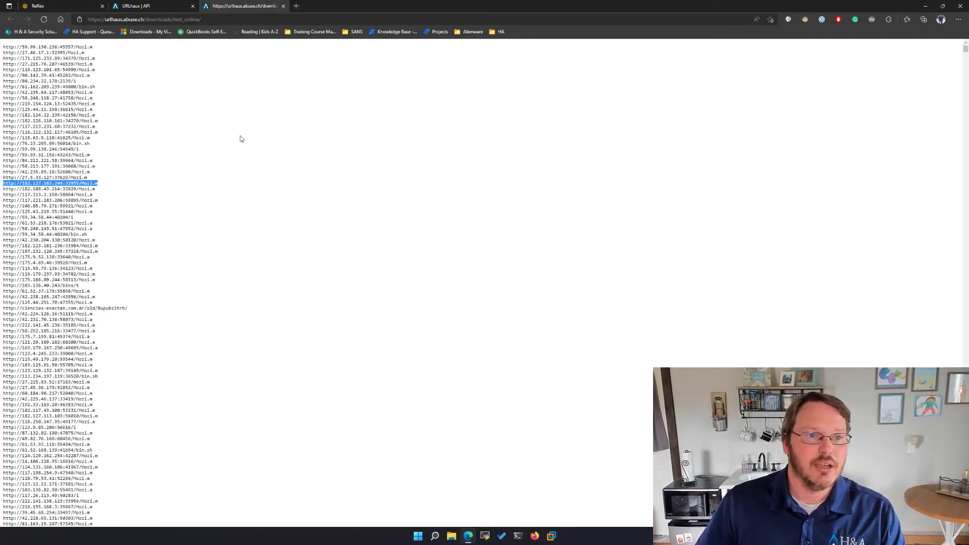
# - Copy the download link of URLhaus's online-URLs plain-text list, enter it as the polling URL, and set the polling interval to 60 minutes
pyautogui.click(172, 7)
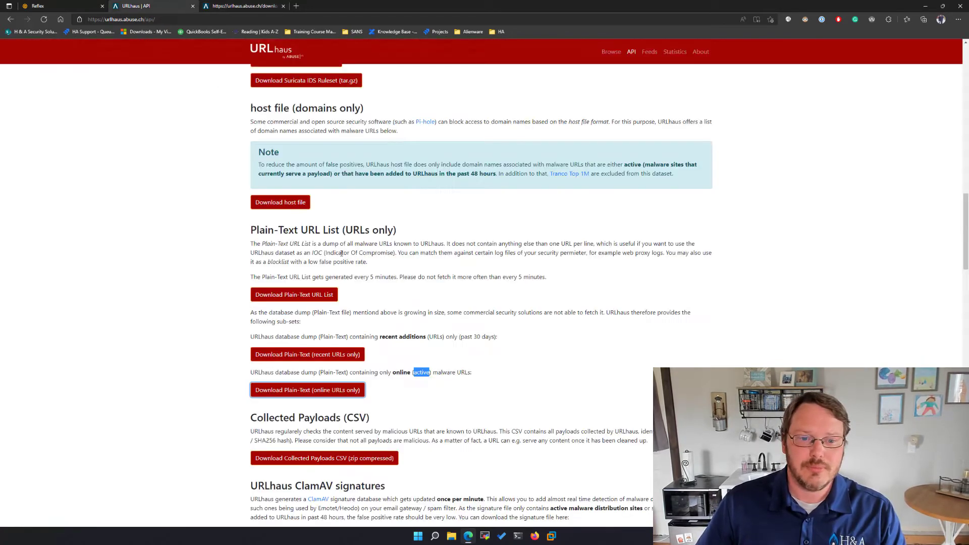
pyautogui.rightClick(339, 391)
pyautogui.click(374, 269)
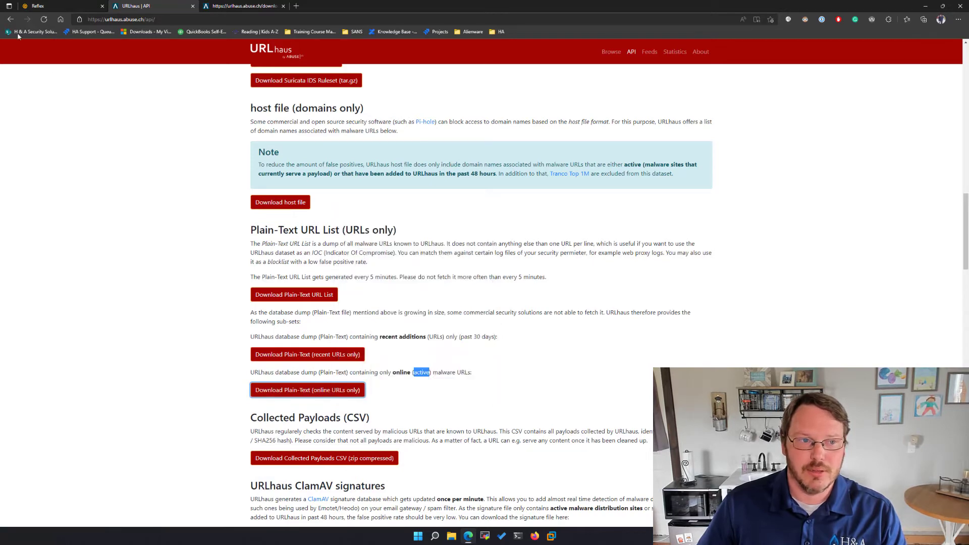
pyautogui.click(52, 4)
pyautogui.click(309, 242)
pyautogui.hotkey('ctrl', 'v')
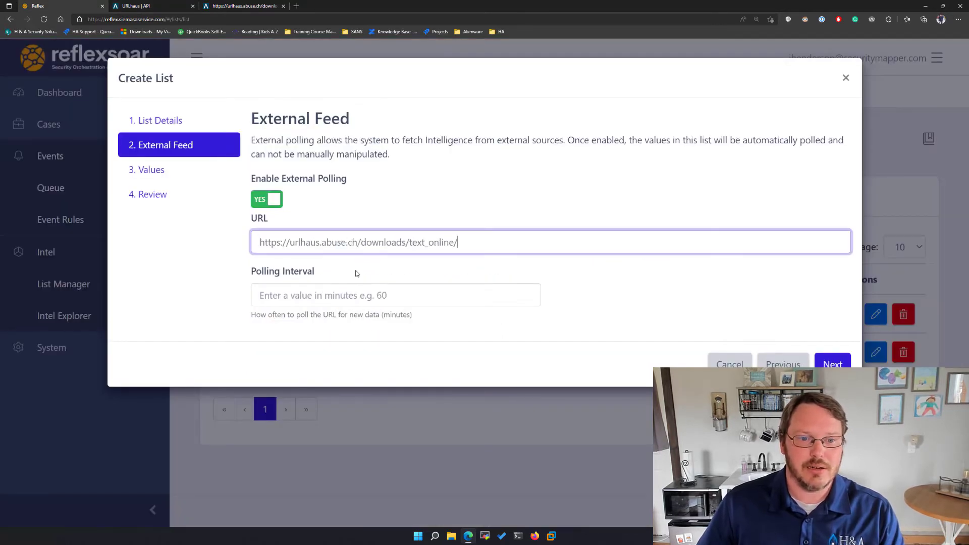
pyautogui.click(359, 296)
pyautogui.write('60')
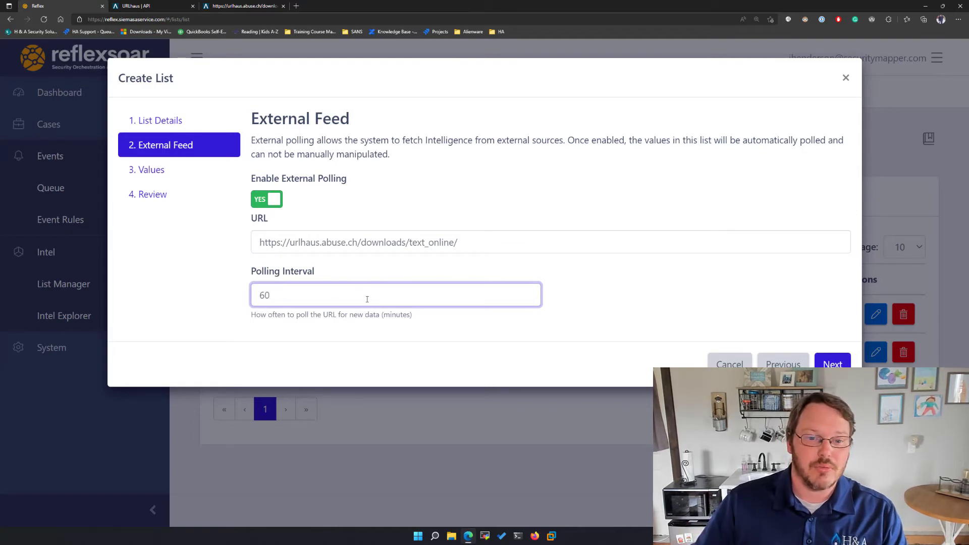
# - Try polling intervals of 1440 and 5 minutes for the external feed
pyautogui.moveTo(279, 290); pyautogui.dragTo(230, 320)
pyautogui.write('1')
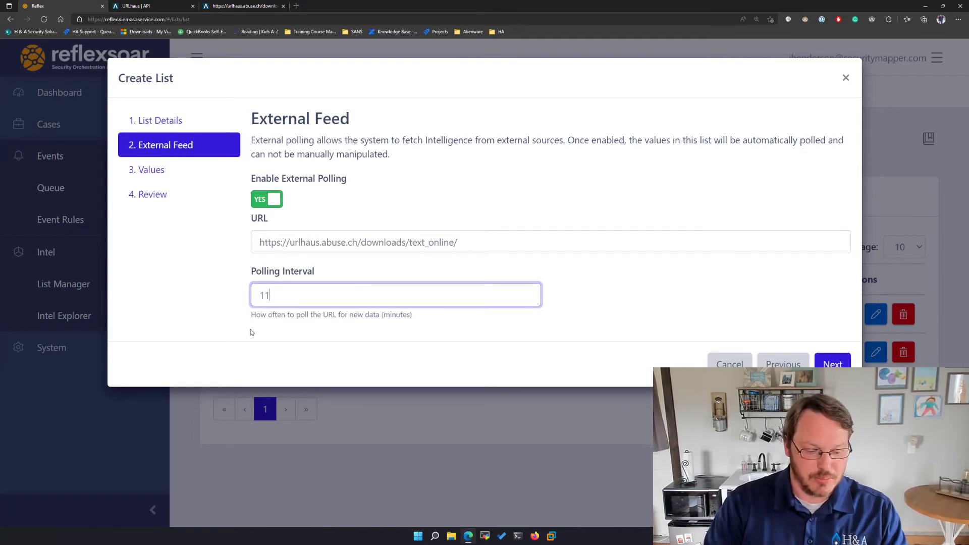
pyautogui.write('440')
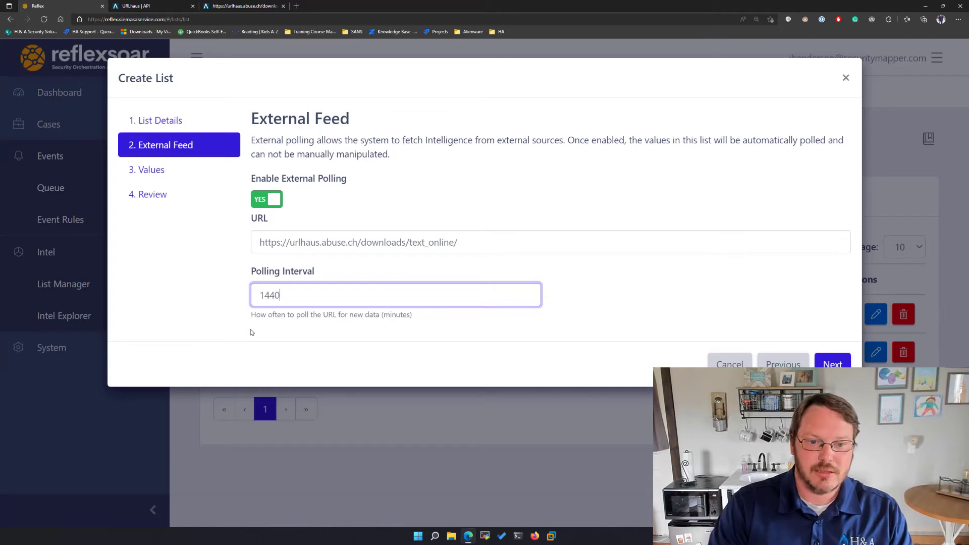
pyautogui.hotkey('ctrl', 'a')
pyautogui.write('5')
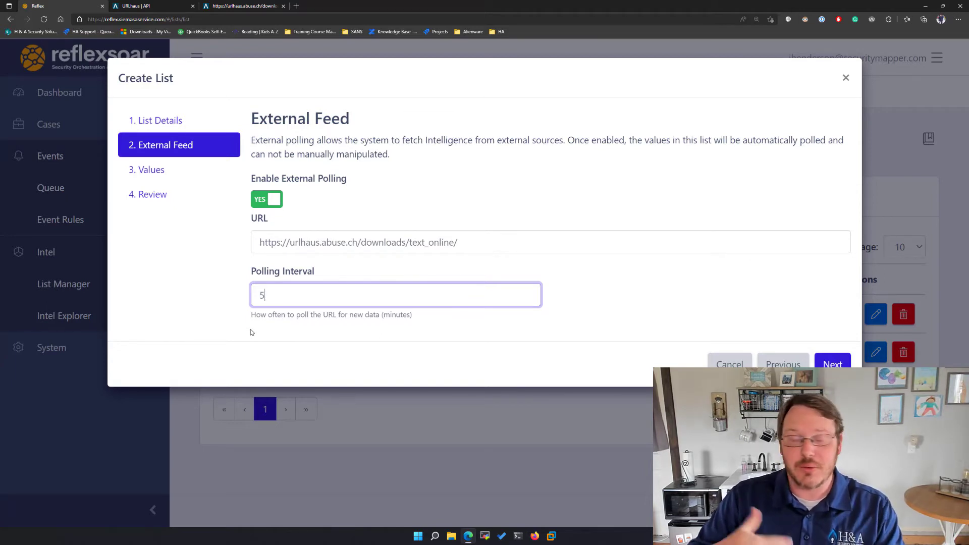
# - Set the polling interval to 60 minutes and create the Malicious URLs list without manual values
pyautogui.press('BackSpace')
pyautogui.write('60')
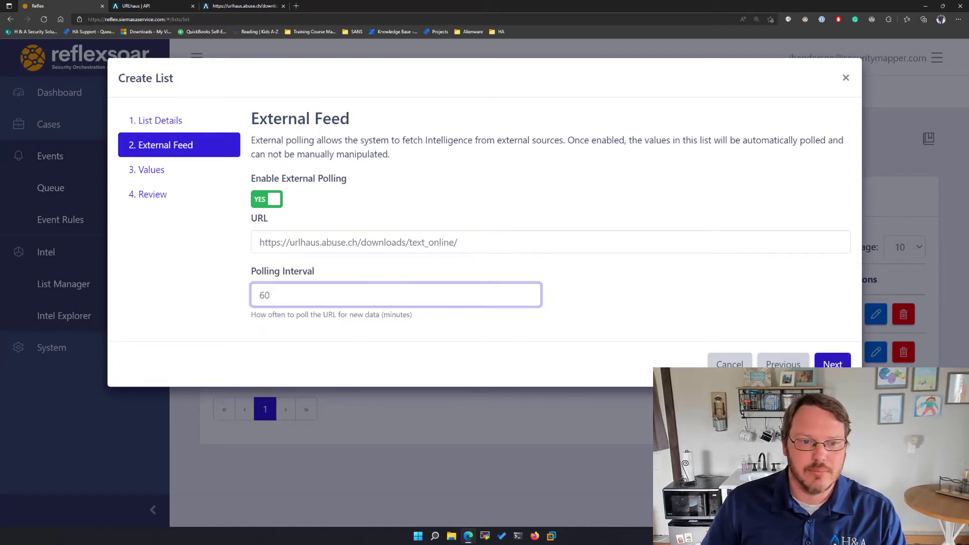
pyautogui.click(833, 363)
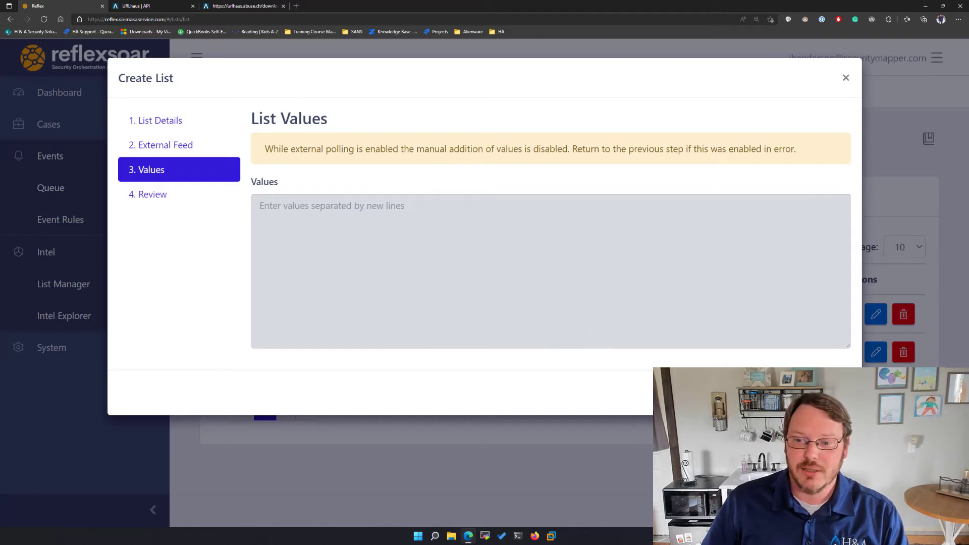
pyautogui.click(828, 392)
pyautogui.click(829, 247)
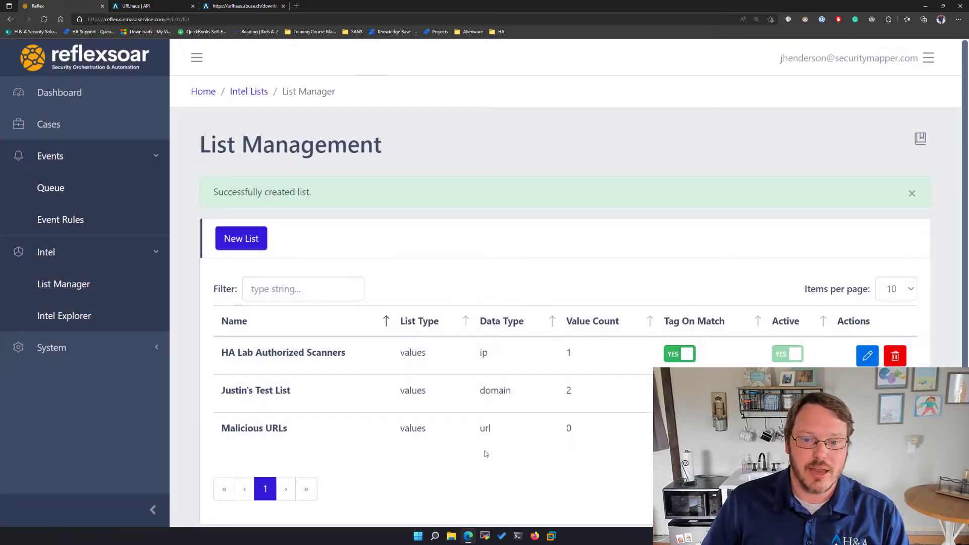
pyautogui.doubleClick(569, 429)
pyautogui.click(534, 483)
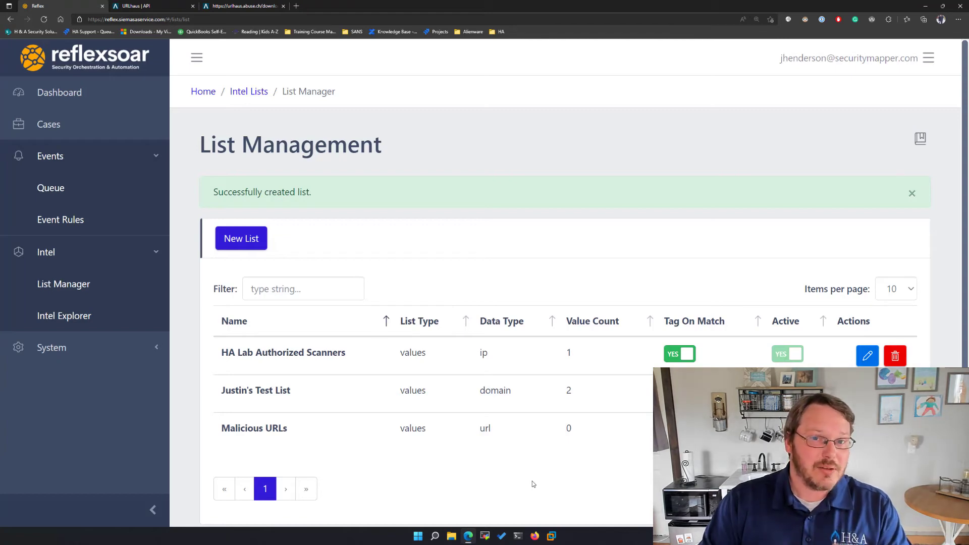
# - Start another new list, and download the zip-compressed Collected Payloads CSV from the URLhaus page while reviewing its description
pyautogui.click(241, 247)
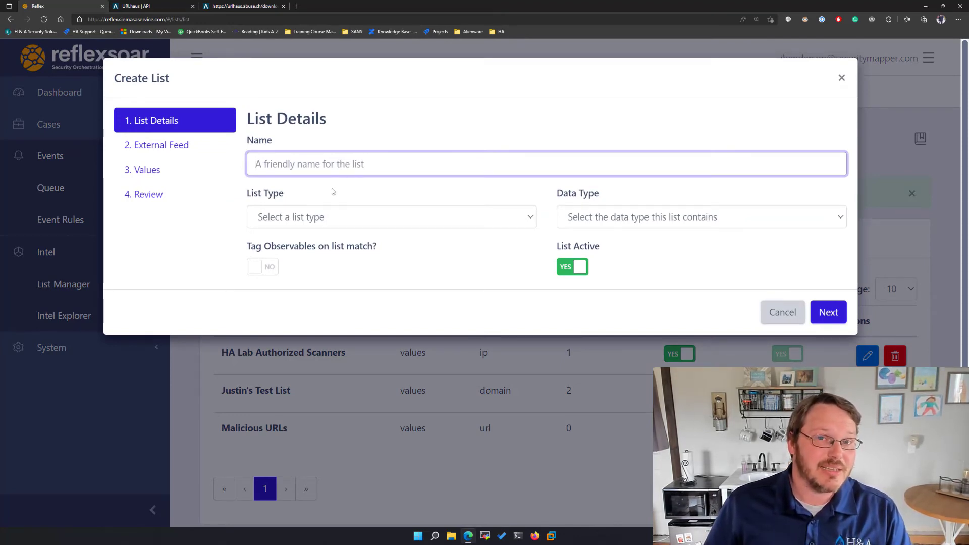
pyautogui.click(149, 6)
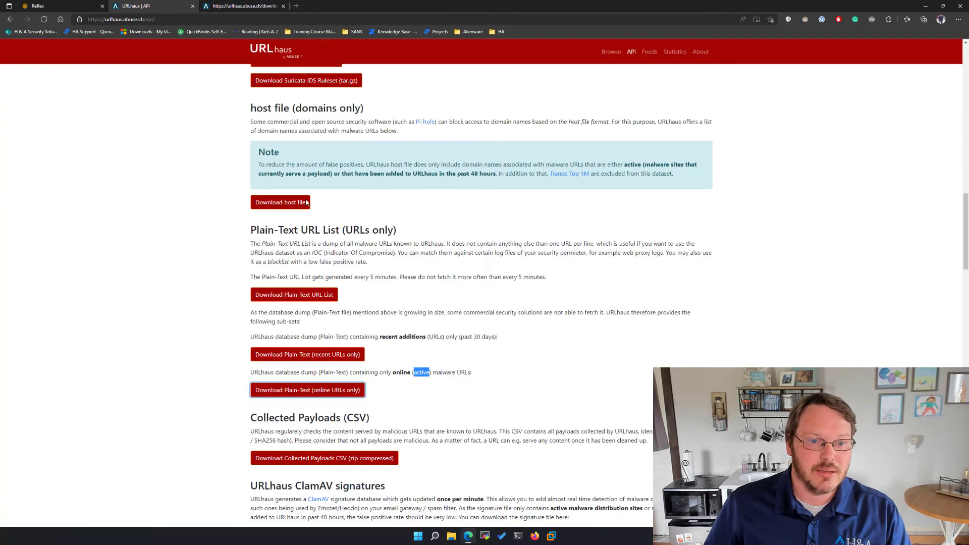
pyautogui.rightClick(330, 461)
pyautogui.click(330, 460)
pyautogui.click(316, 463)
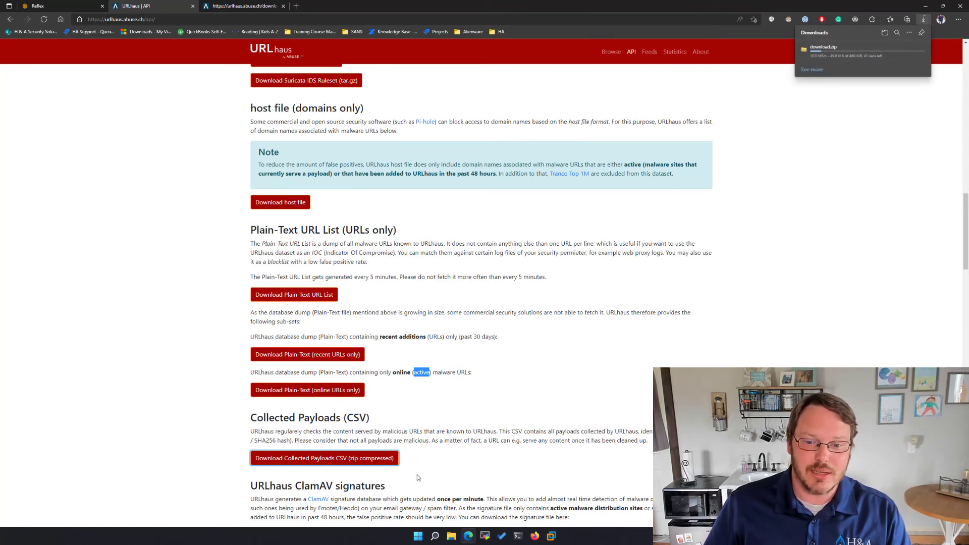
pyautogui.moveTo(650, 443); pyautogui.dragTo(277, 446)
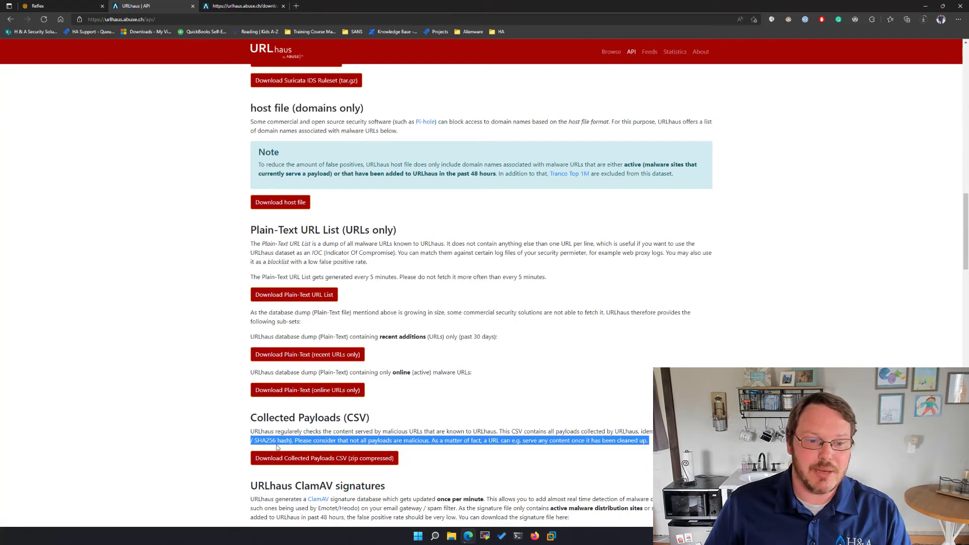
pyautogui.click(264, 440)
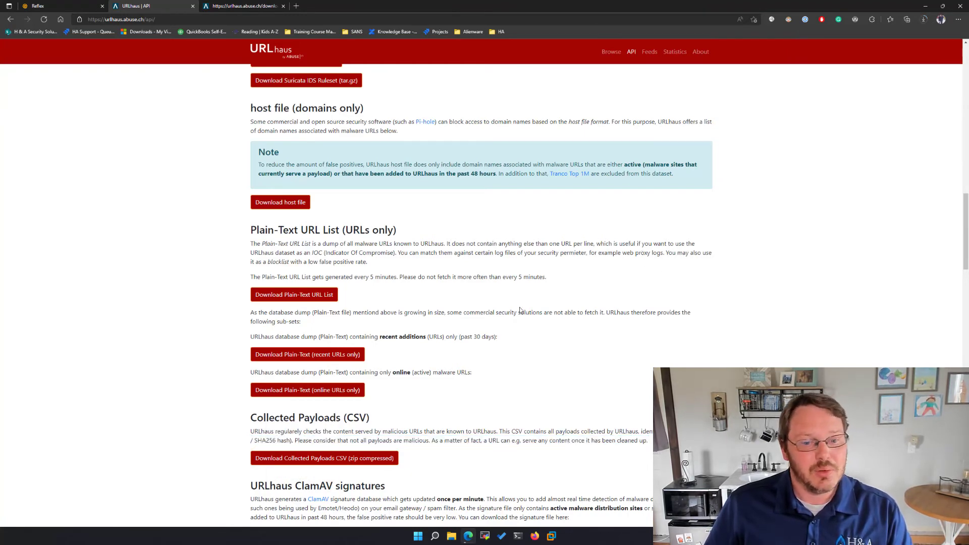
# - Set the new list's type to csv, review the Column Headers and Column Data Types fields, and discard the list
pyautogui.click(58, 5)
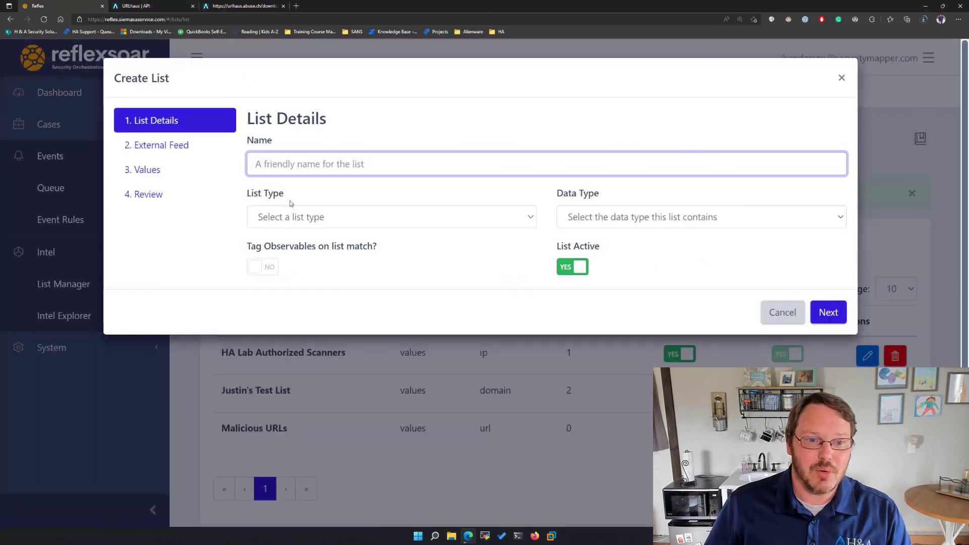
pyautogui.click(298, 222)
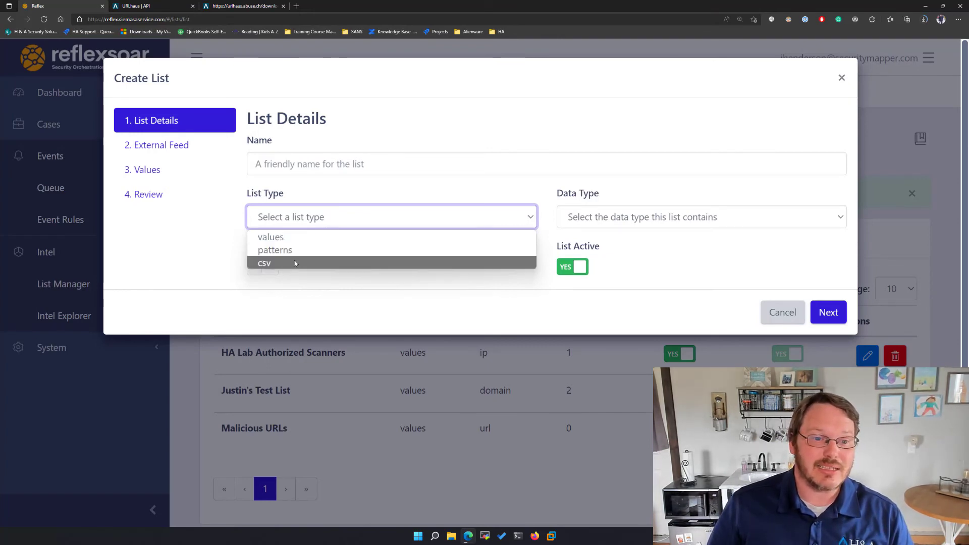
pyautogui.click(295, 262)
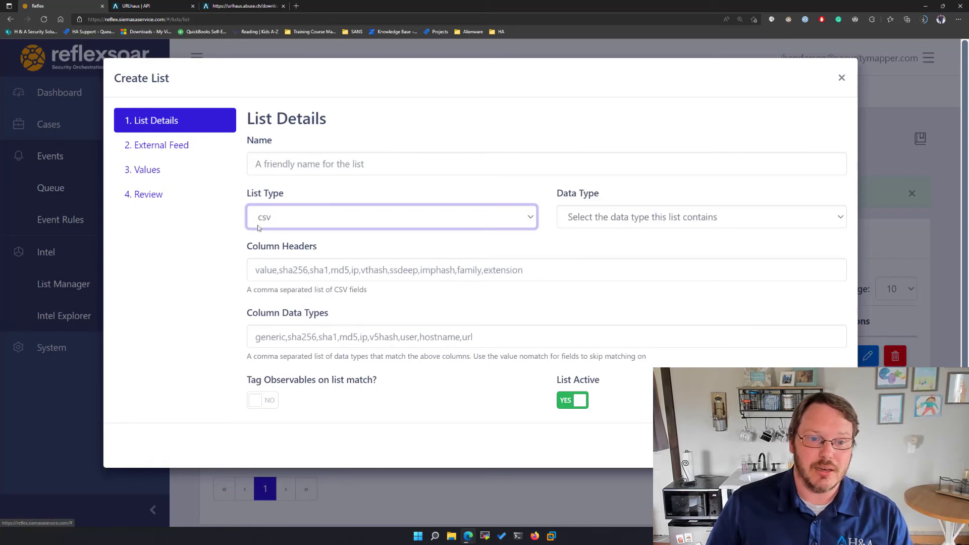
pyautogui.click(249, 272)
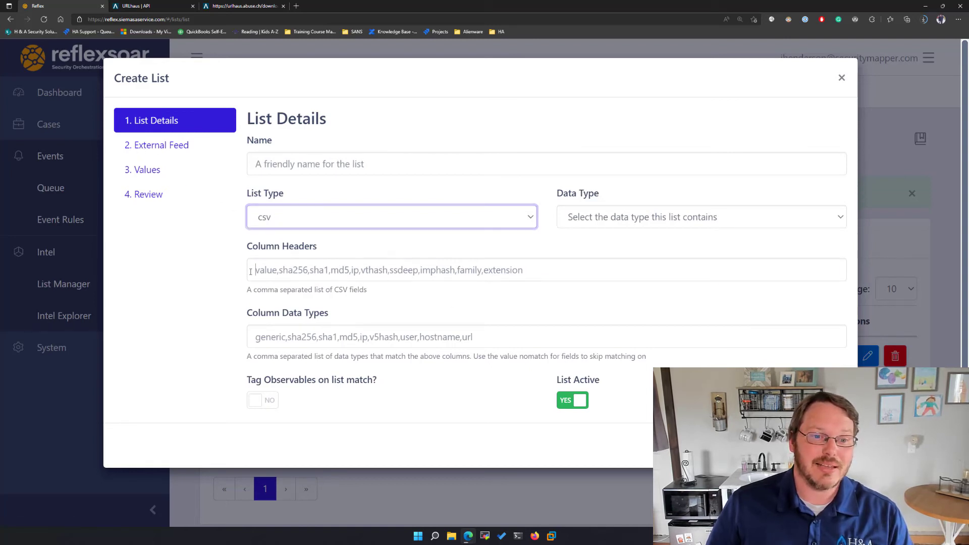
pyautogui.click(255, 337)
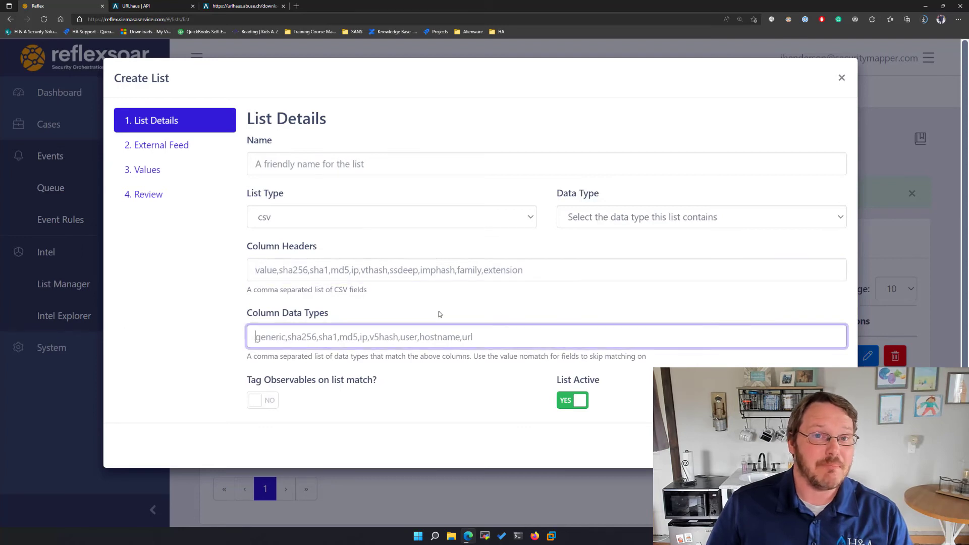
pyautogui.click(590, 221)
pyautogui.click(529, 332)
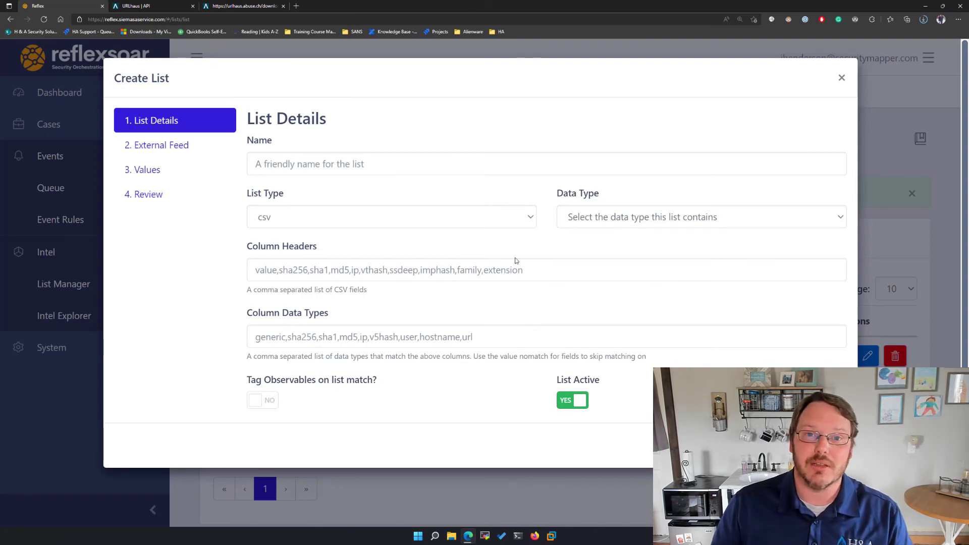
pyautogui.click(843, 78)
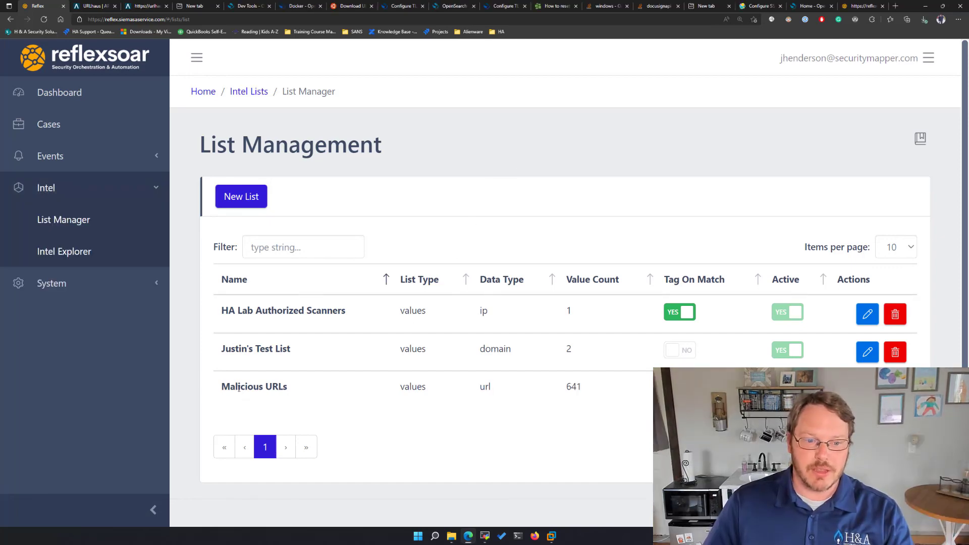
# - Check the Malicious URLs list's value count, and review the listed intel values and time filter in Intel Explorer
pyautogui.doubleClick(572, 387)
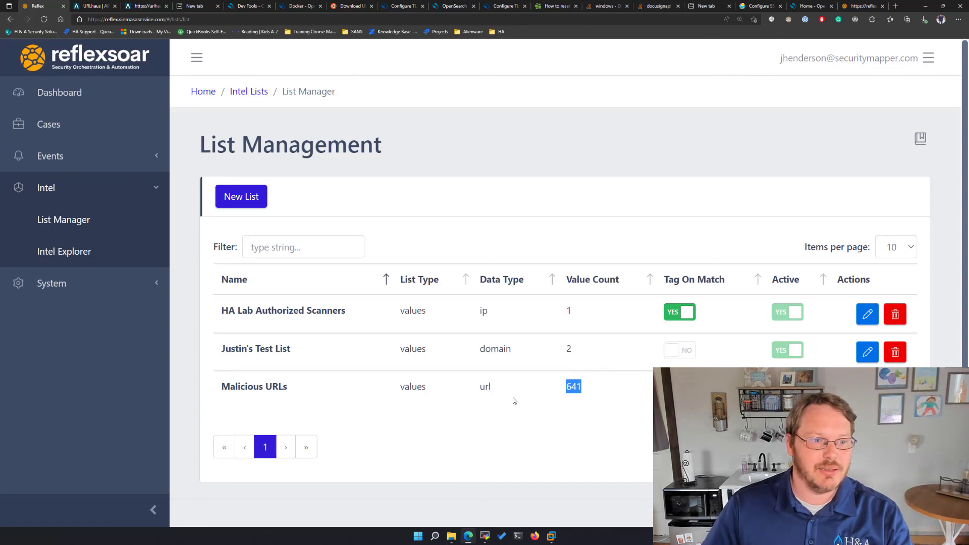
pyautogui.click(64, 255)
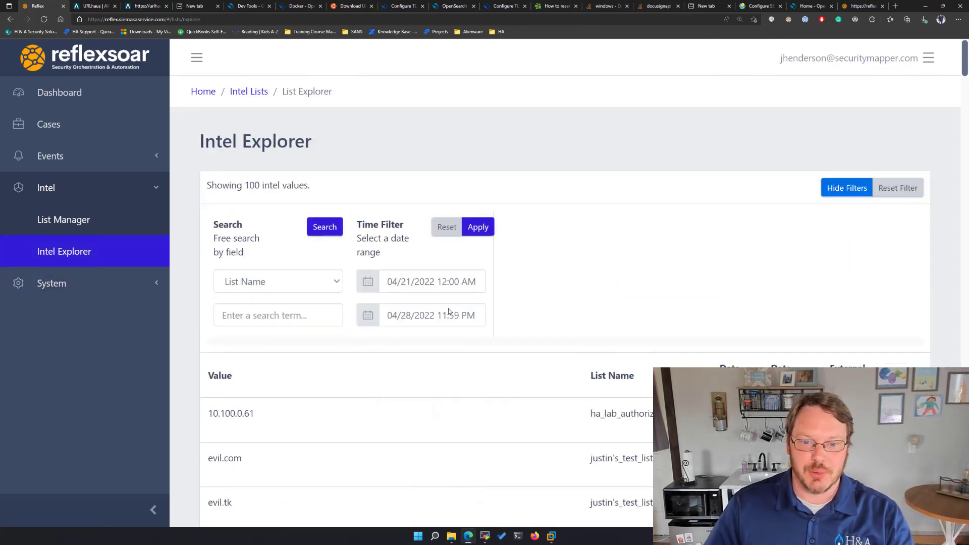
pyautogui.click(449, 311)
pyautogui.scroll(-5, 453, 385)
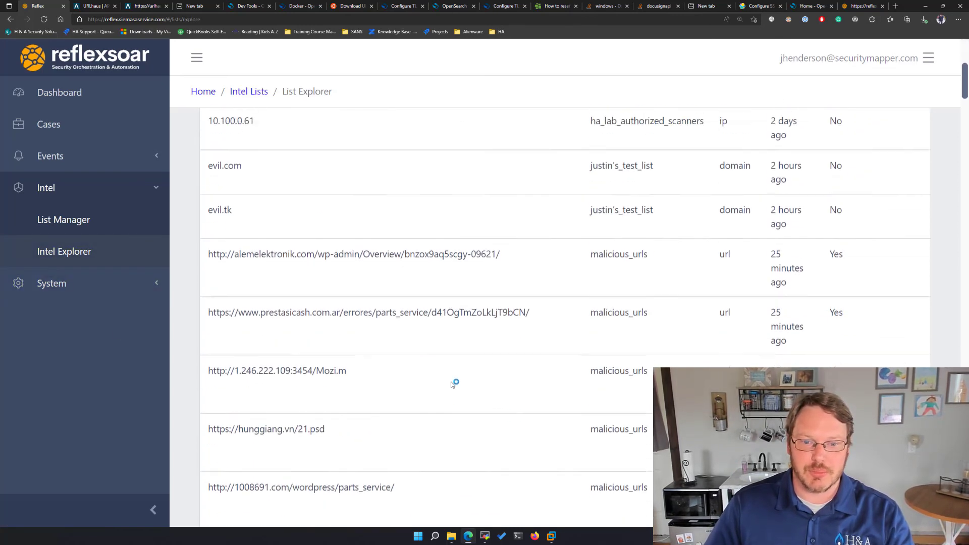
pyautogui.scroll(-6, 452, 384)
pyautogui.scroll(12, 451, 385)
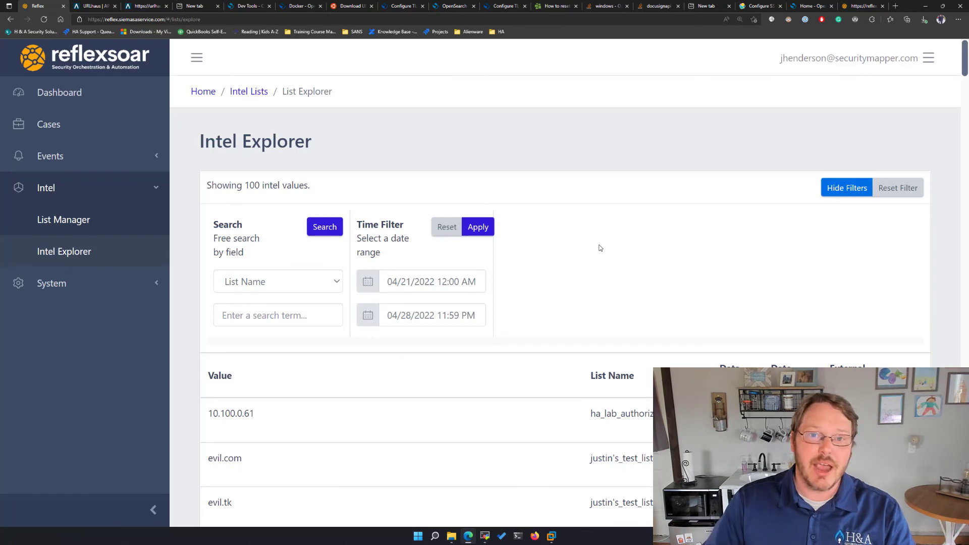
pyautogui.click(456, 316)
pyautogui.click(458, 283)
pyautogui.click(578, 248)
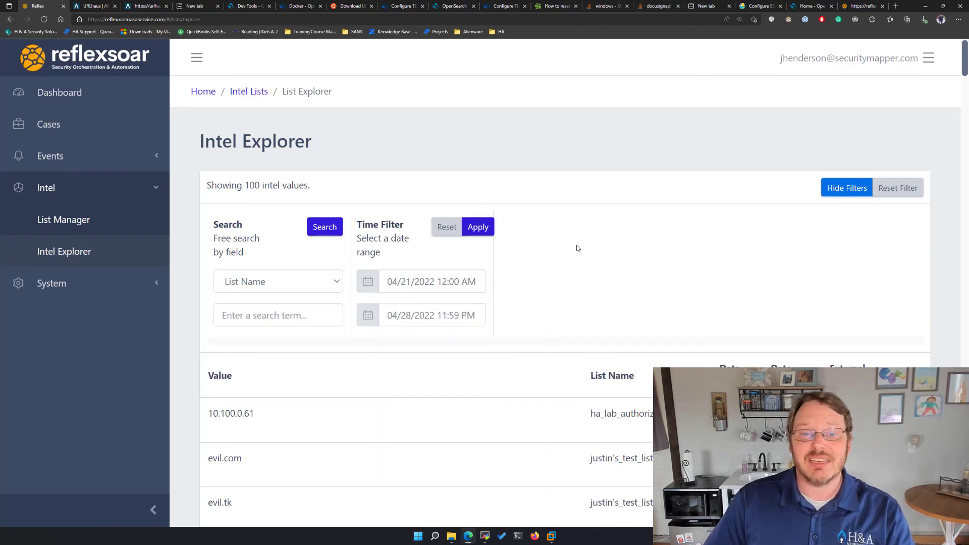